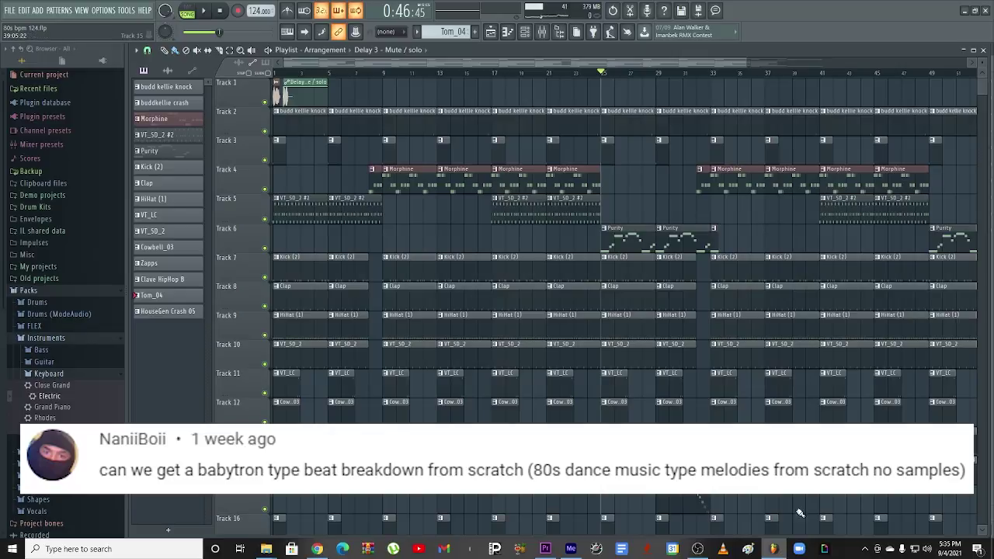
Step: Play the arrangement in the playlist from bar 21 and from bar 25
click(546, 73)
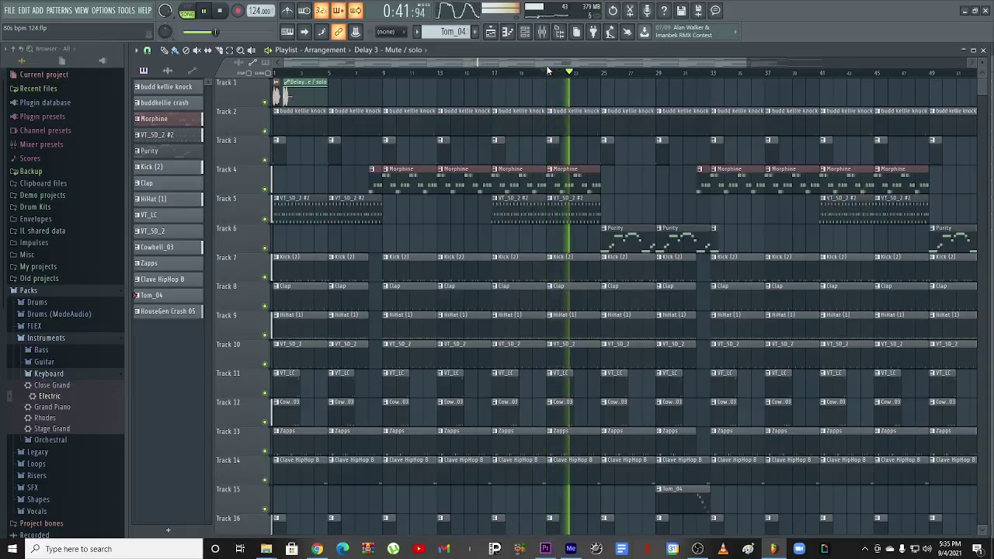
click(601, 74)
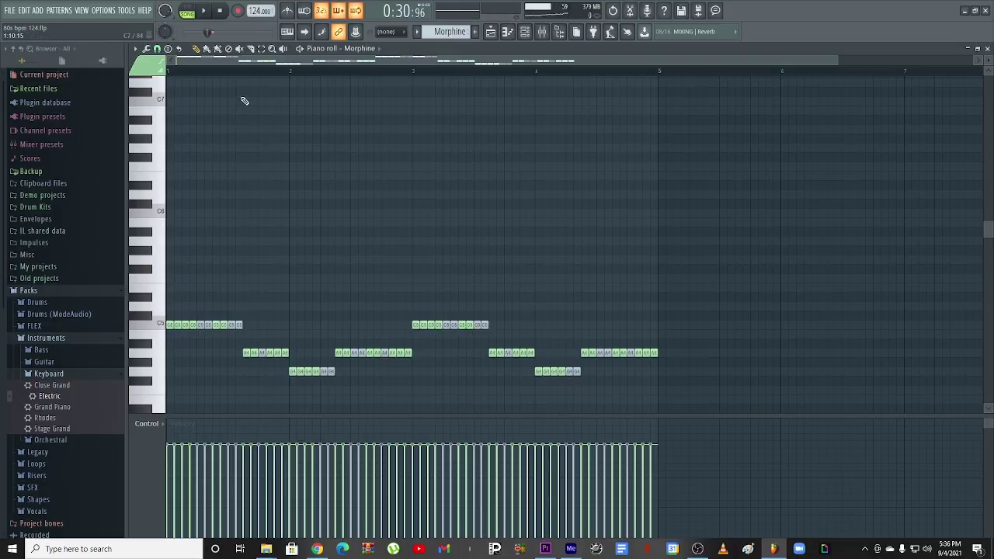
Step: Listen to the Morphine pattern in the piano roll and audition its C5, A4 and G4 notes individually
click(204, 14)
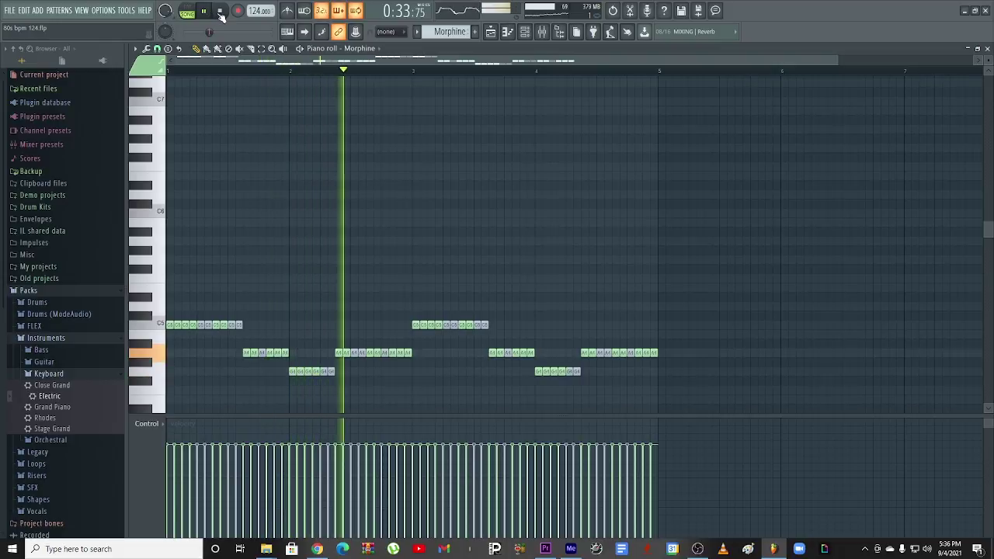
click(221, 14)
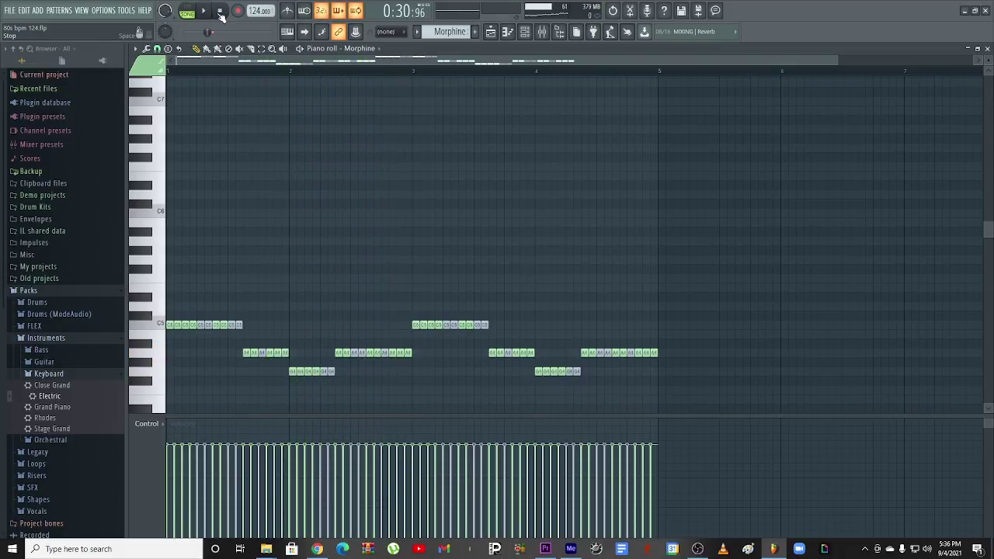
key(z)
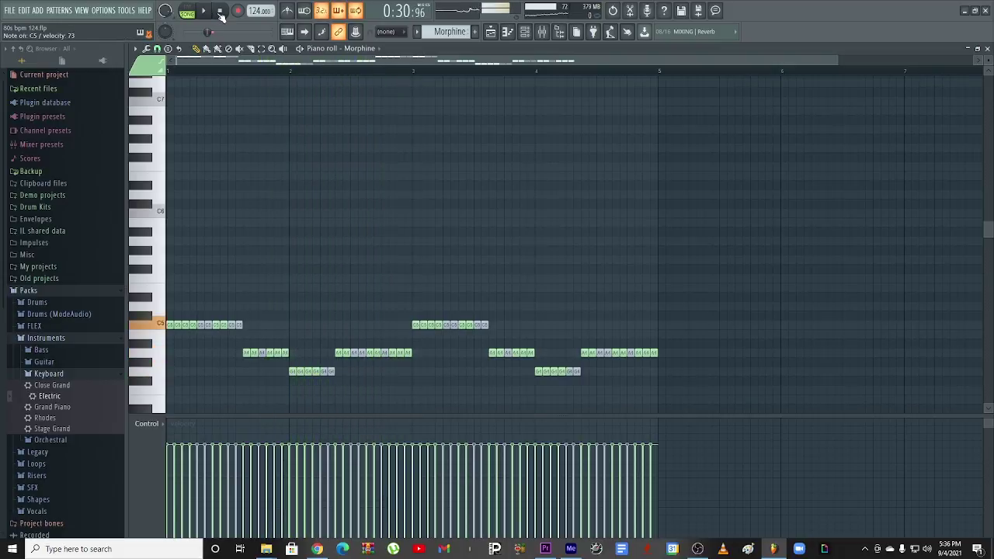
key(n)
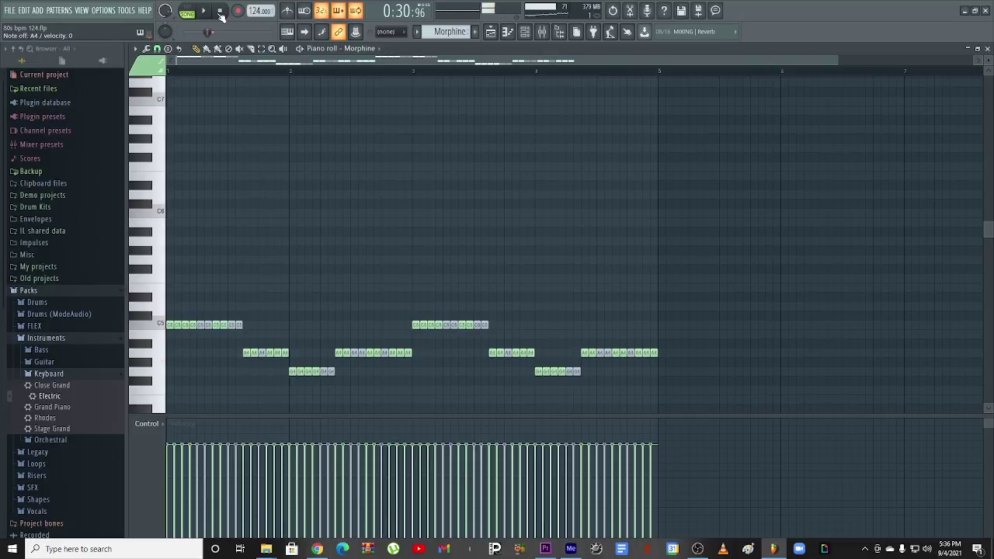
key(b)
key(b)
key(n)
key(space)
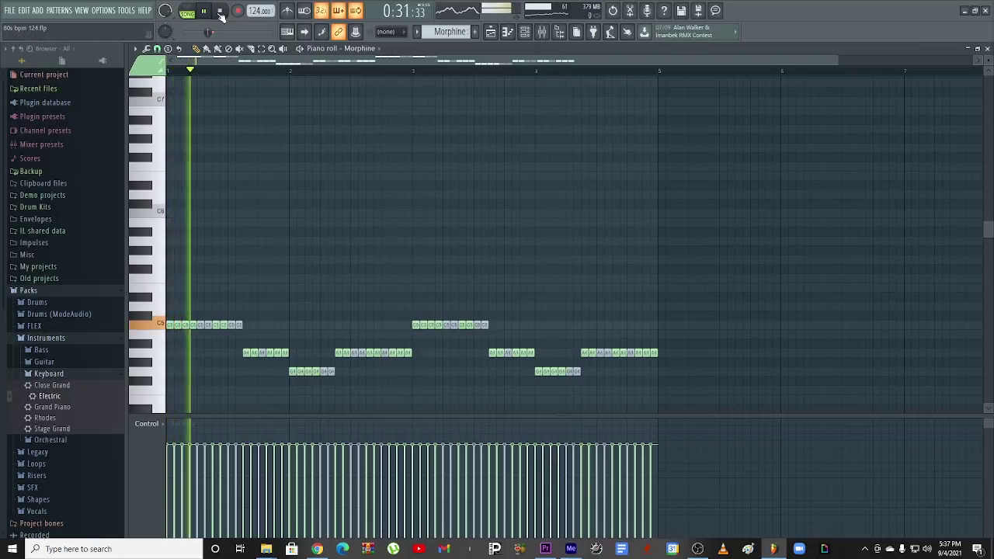
click(220, 13)
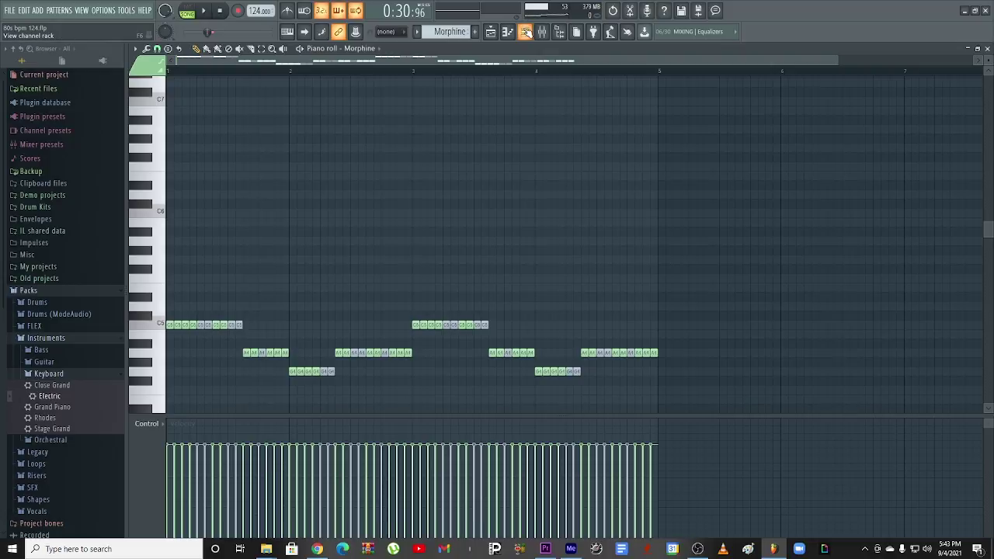
Step: Open the VT_SD_2 #2 pattern from the playlist in the piano roll and examine its notes during playback
click(526, 32)
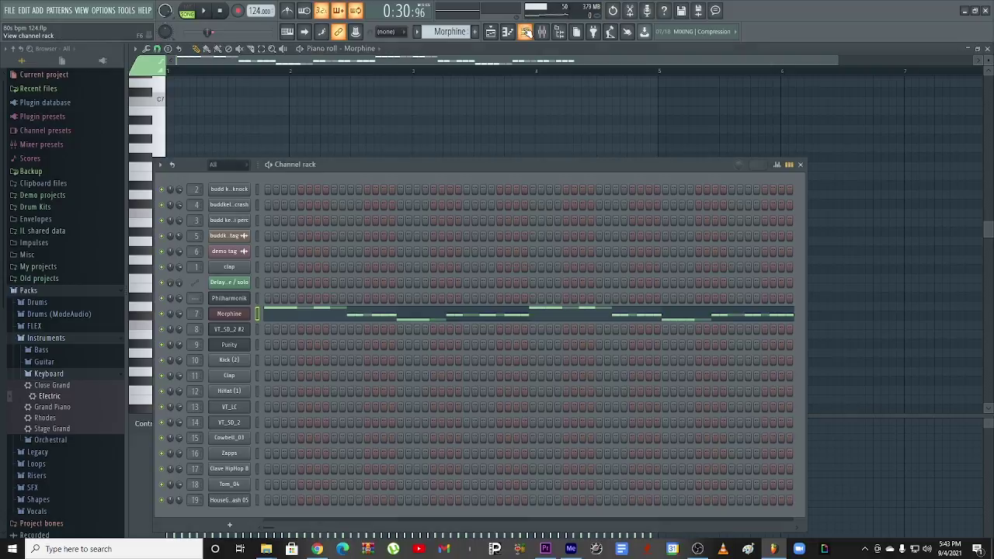
click(490, 31)
key(space)
double_click(528, 215)
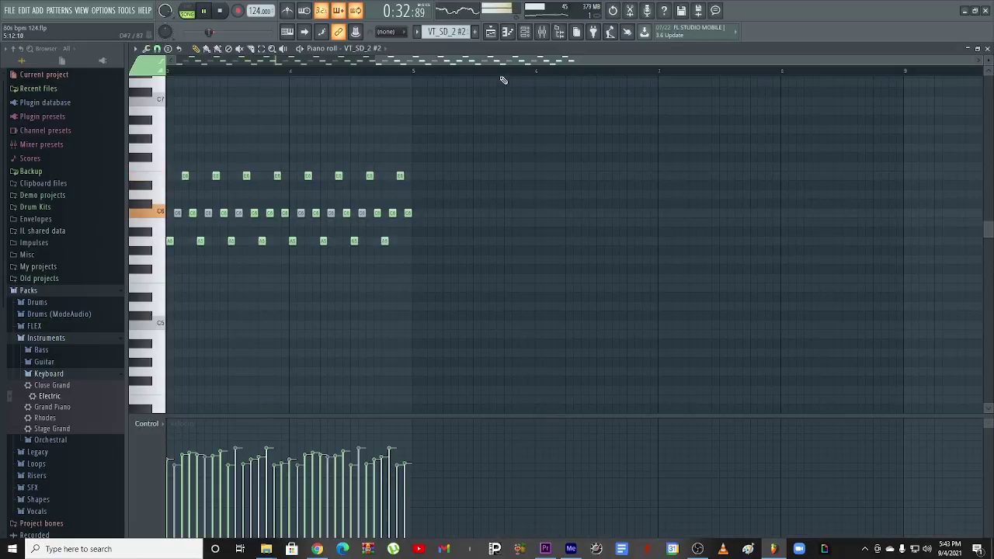
key(space)
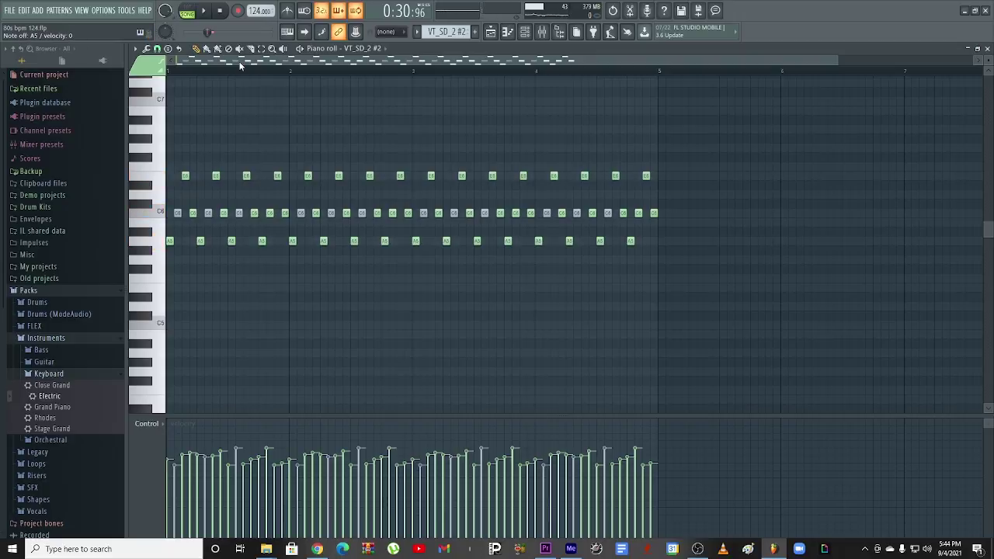
scroll(268, 73, up, 4)
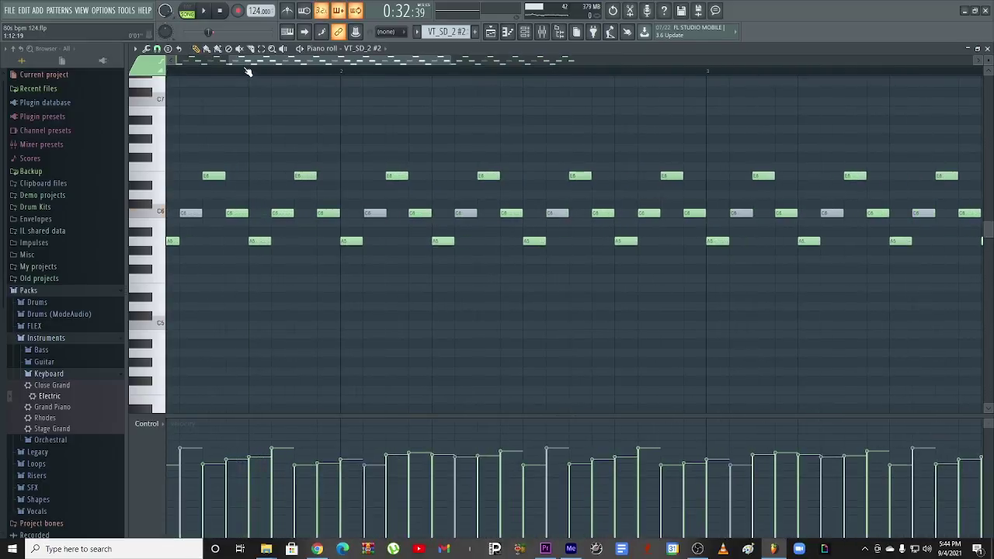
scroll(267, 72, down, 4)
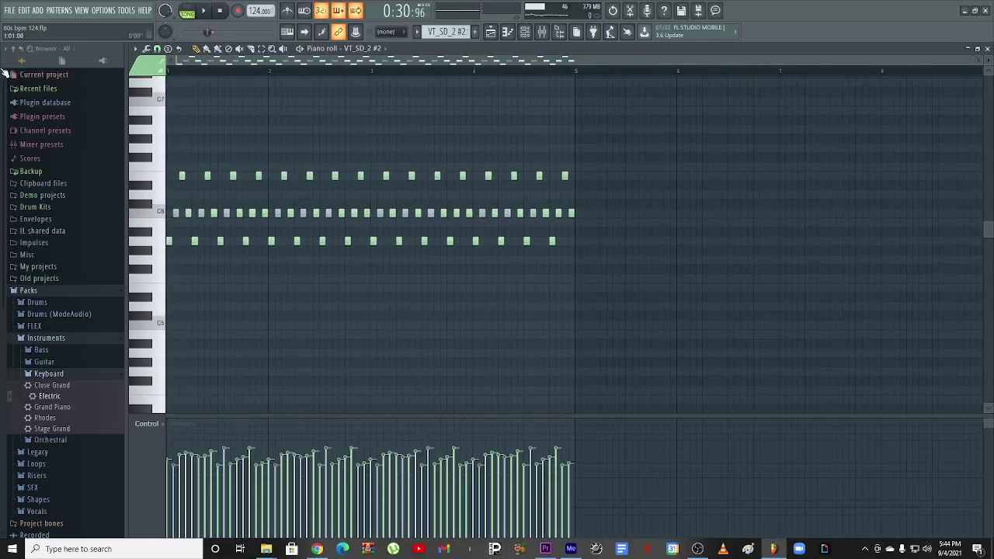
scroll(263, 76, up, 3)
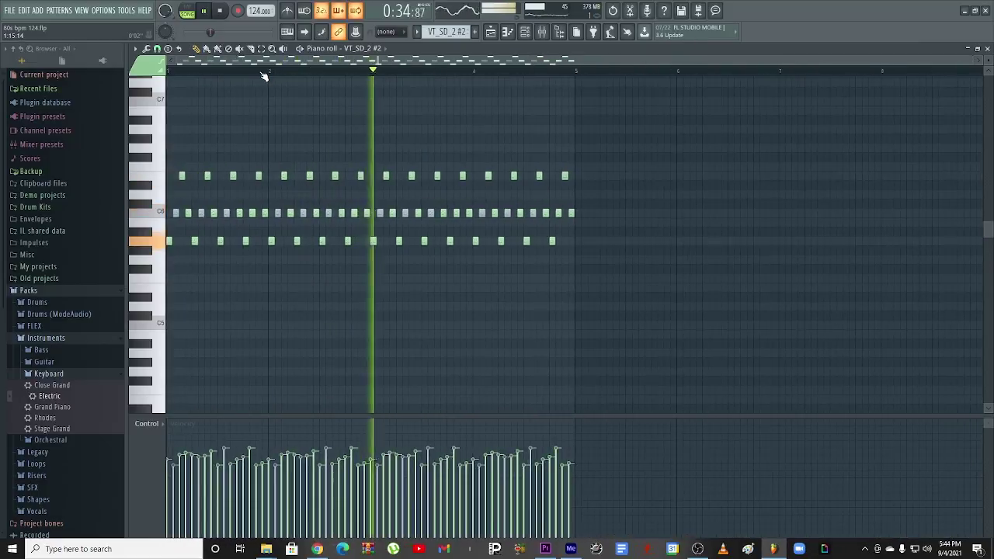
Step: Unmute the Kick (2) track in the playlist, play the loop, and open the kick pattern in the piano roll
click(494, 33)
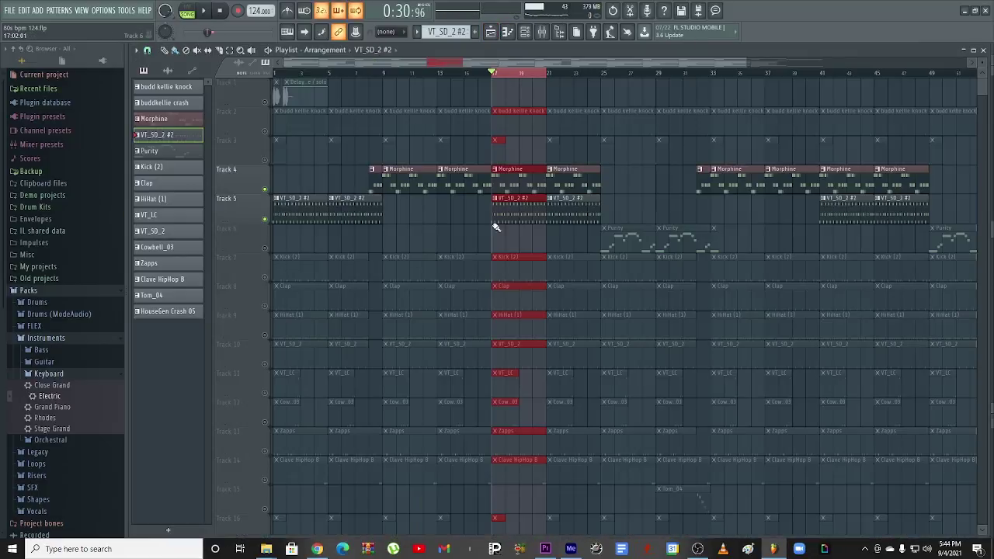
click(272, 279)
key(space)
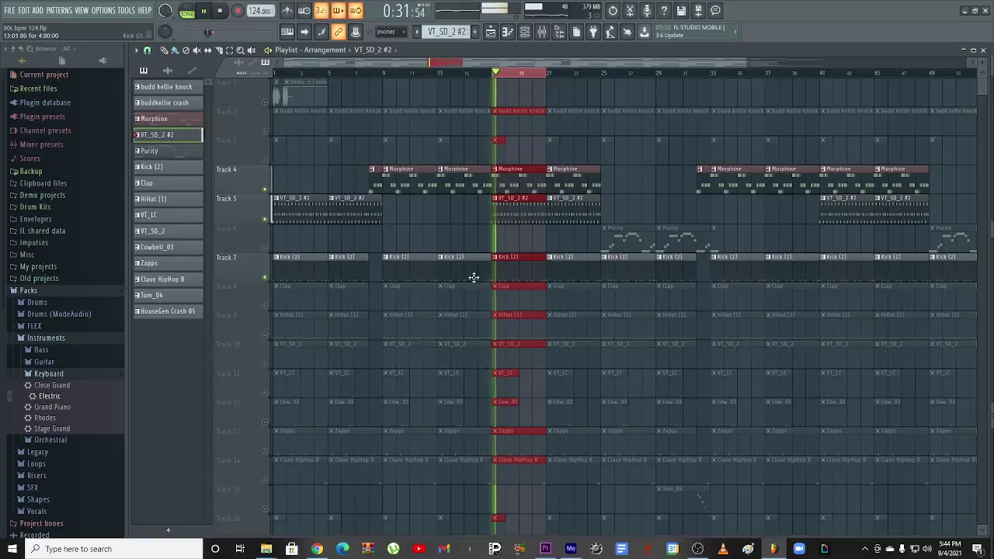
click(504, 276)
double_click(504, 276)
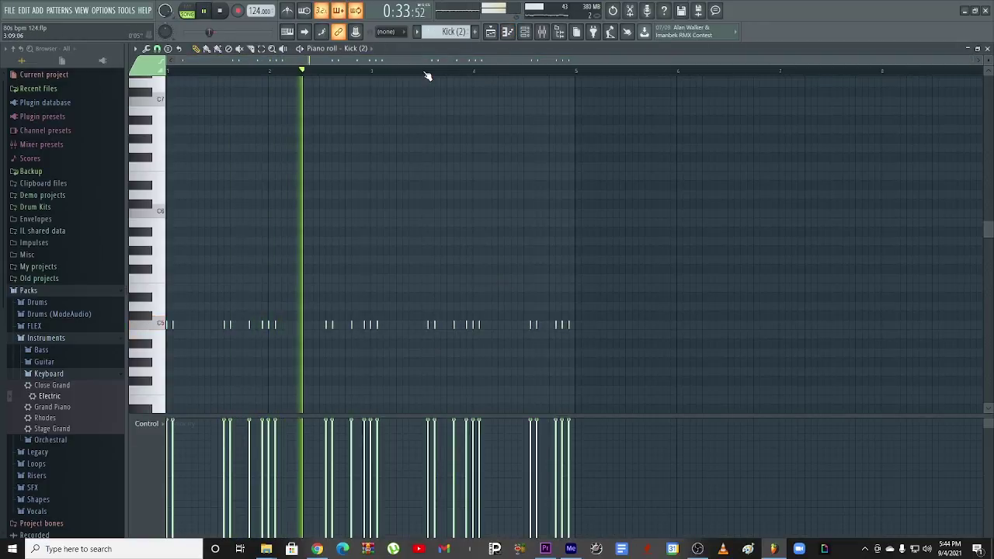
Step: Return to the playlist and compare the loop with the Kick (2) track muted and unmuted
click(524, 33)
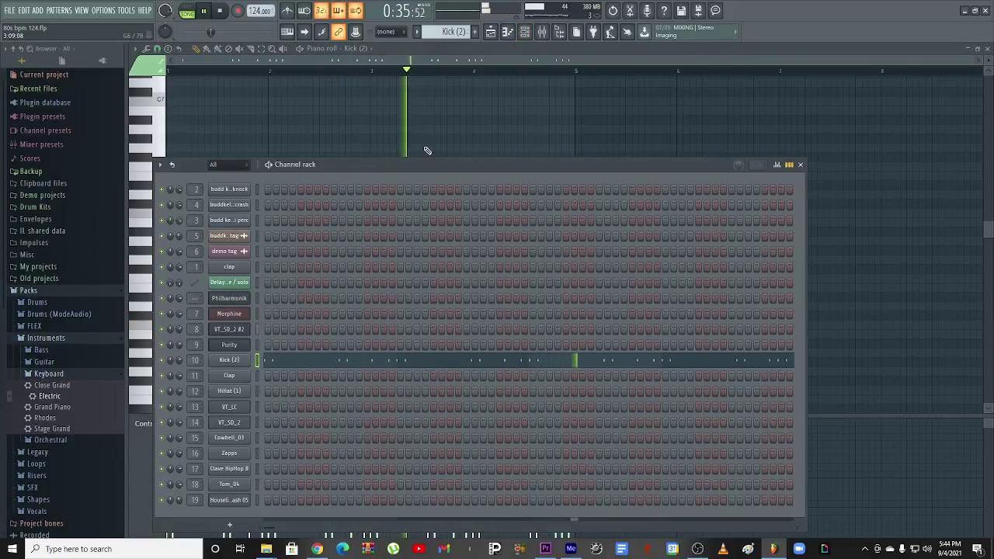
key(space)
click(488, 33)
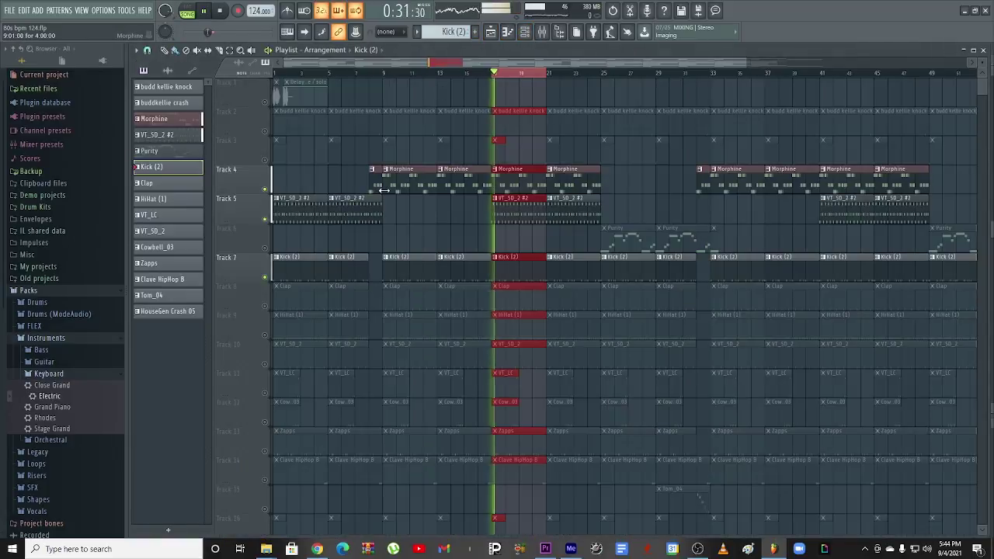
click(266, 278)
key(space)
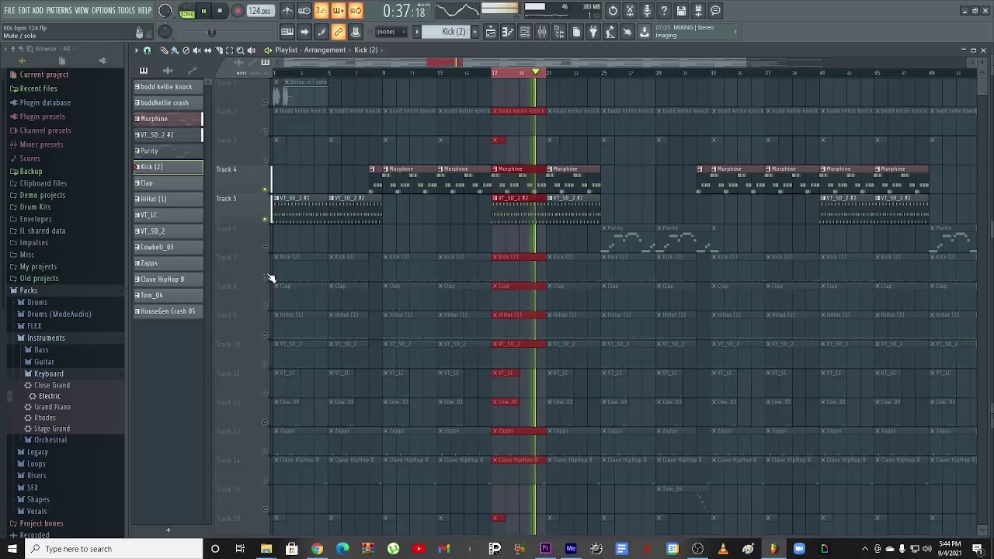
click(265, 277)
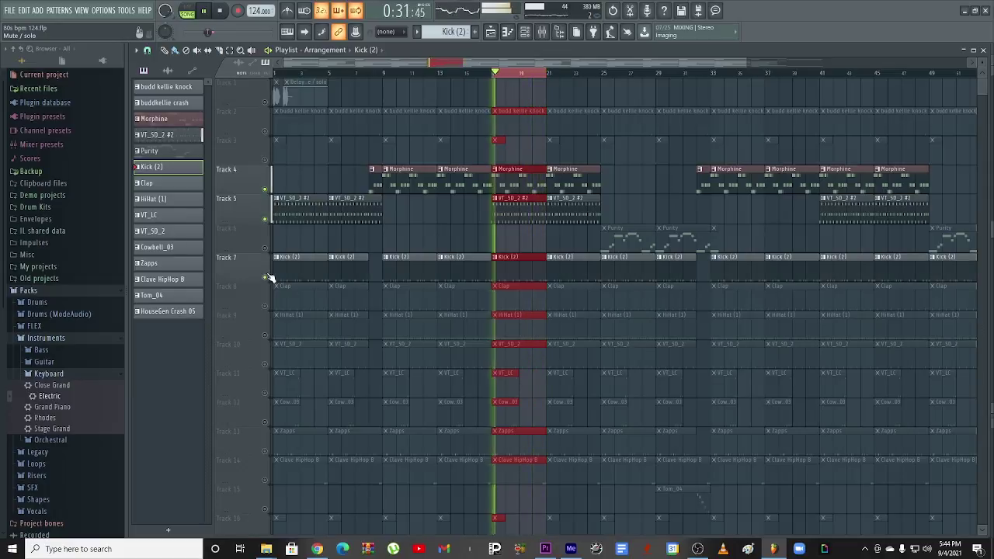
Step: Unmute the Clap and HiHat (1) tracks, and inspect the hi-hat pattern in the piano roll
click(264, 305)
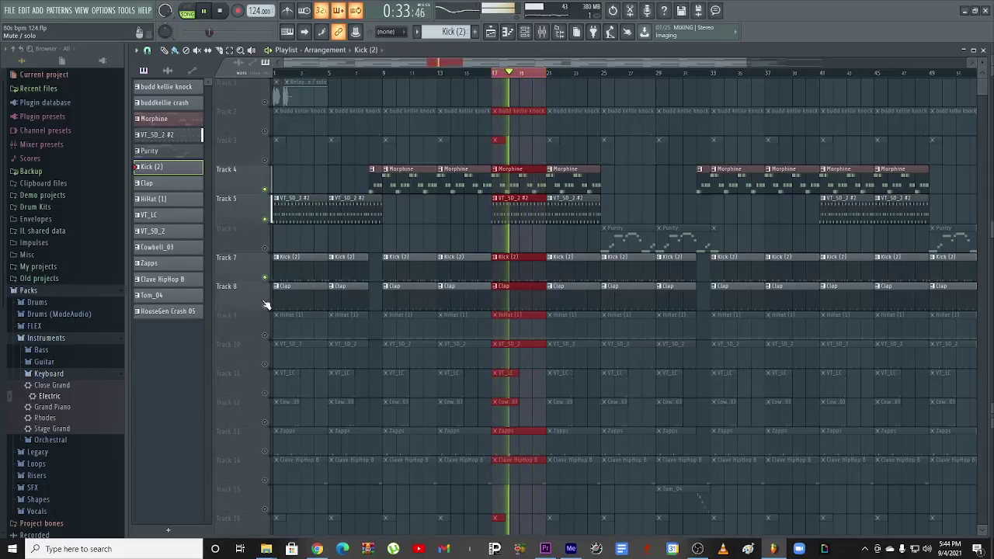
click(265, 335)
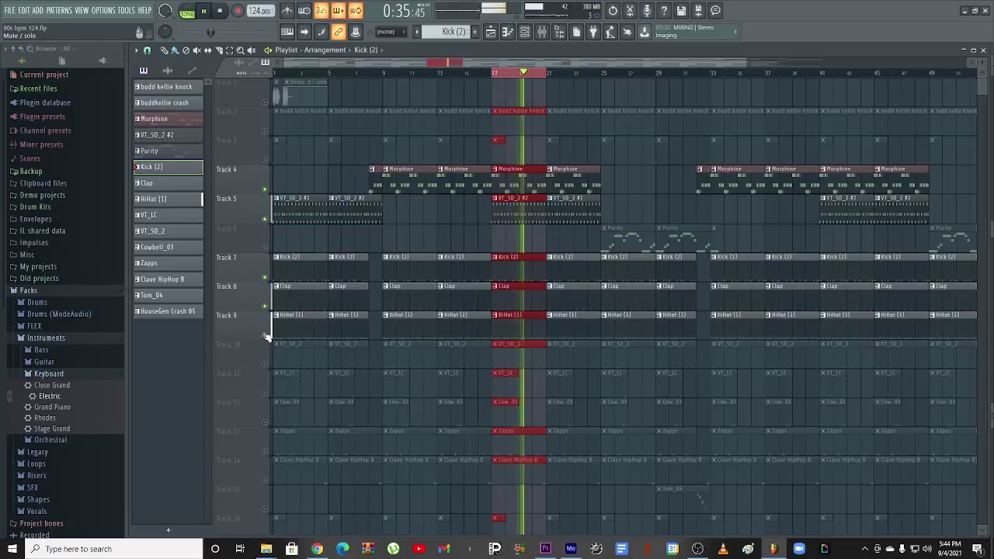
double_click(417, 332)
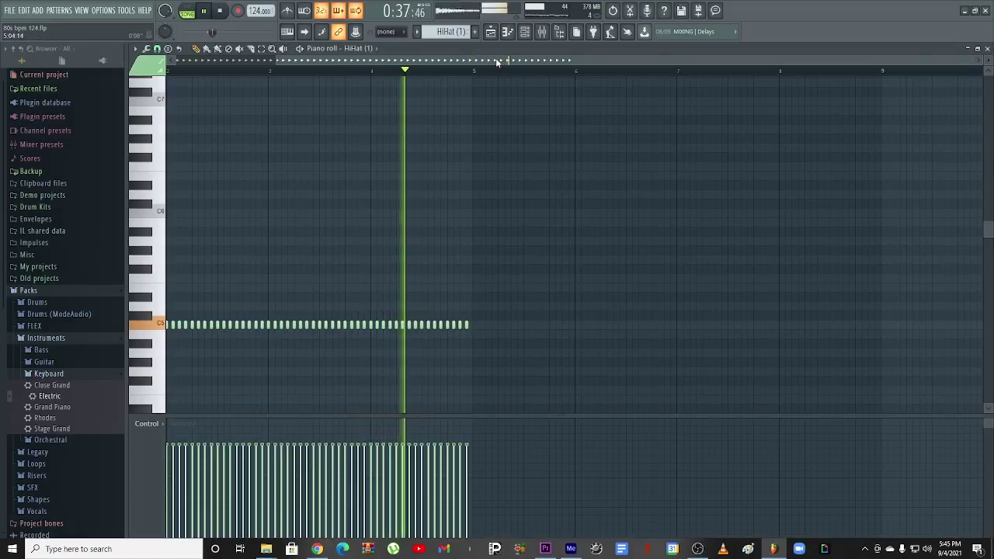
scroll(479, 56, up, 2)
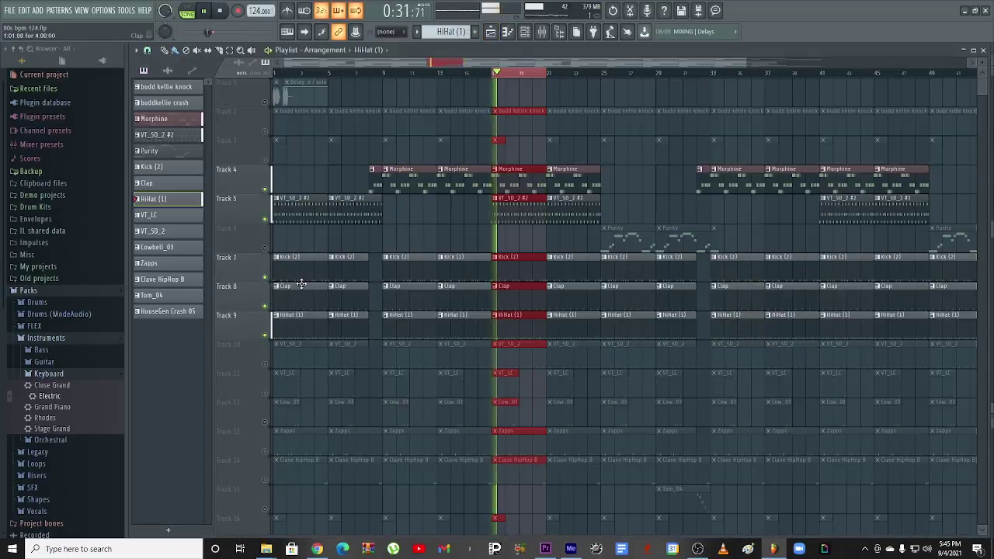
Step: Unmute Track 10 with the VT_SD_2 pattern, solo it, and stop playback
click(266, 364)
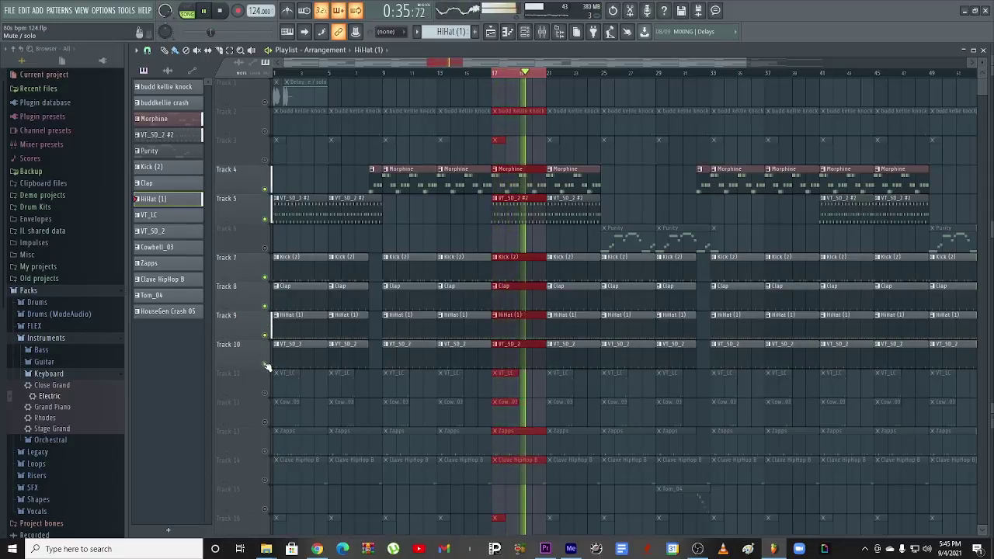
right_click(266, 364)
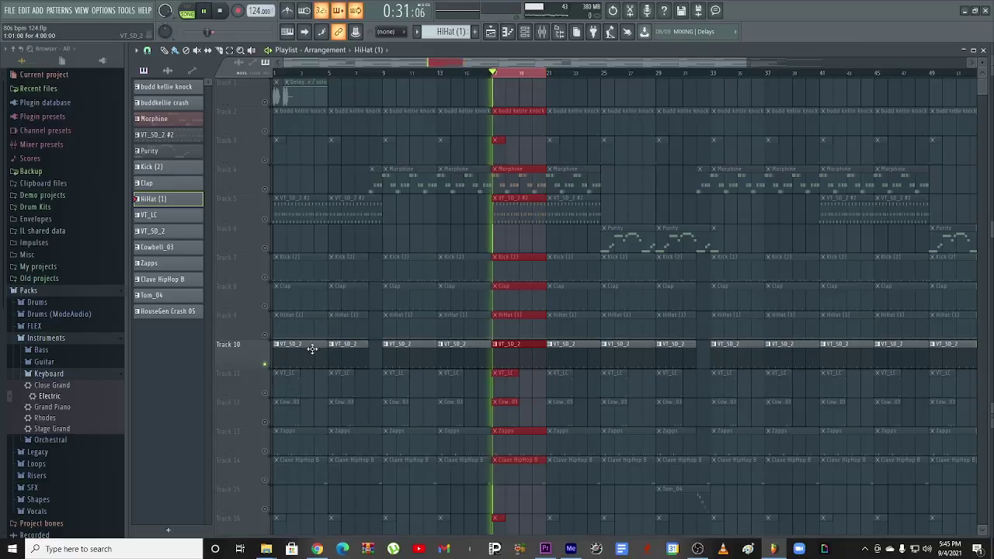
key(space)
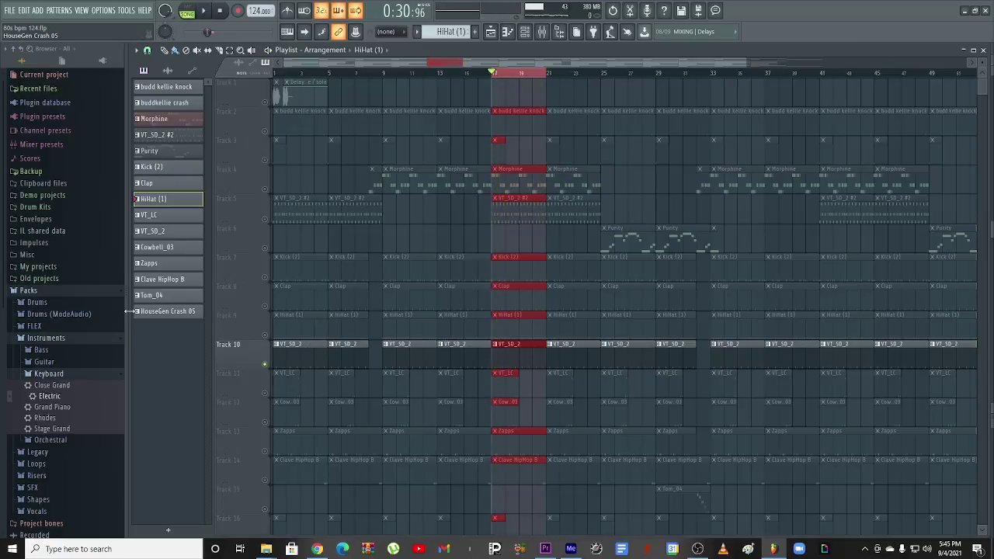
click(87, 339)
click(66, 293)
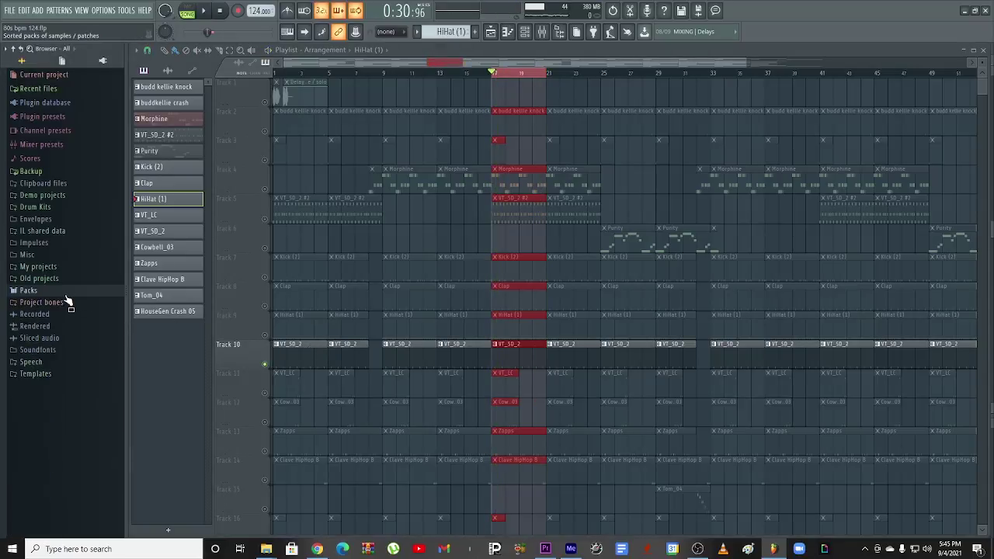
click(71, 292)
click(65, 315)
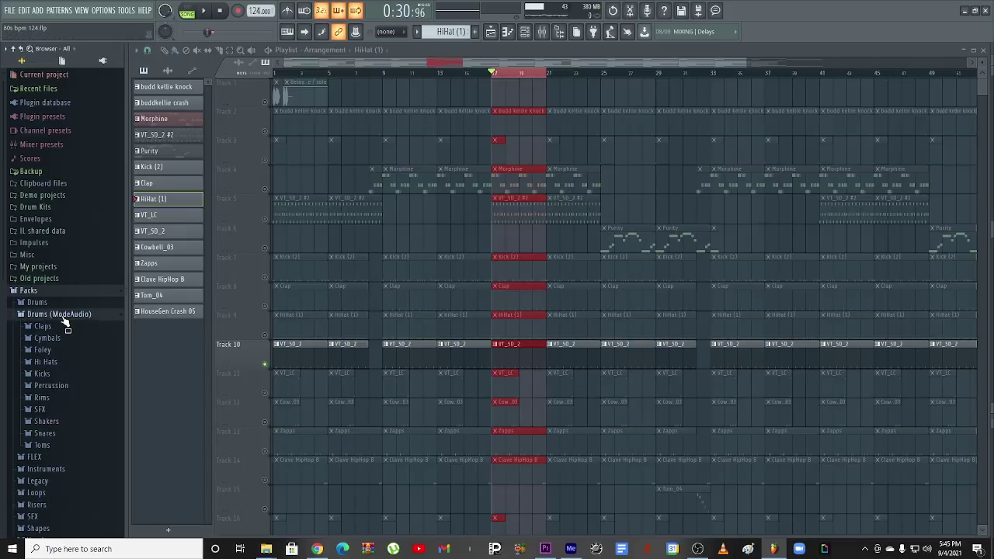
click(62, 314)
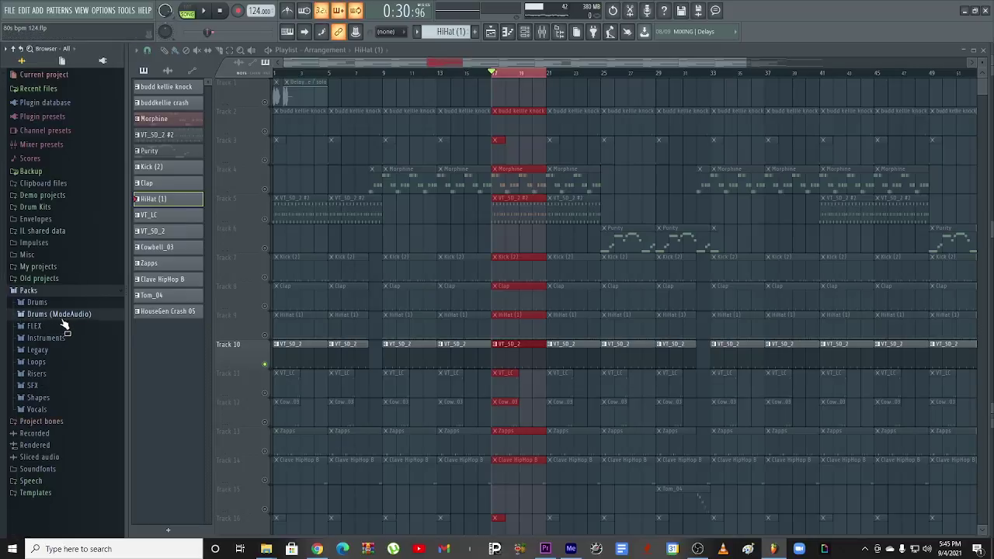
click(44, 293)
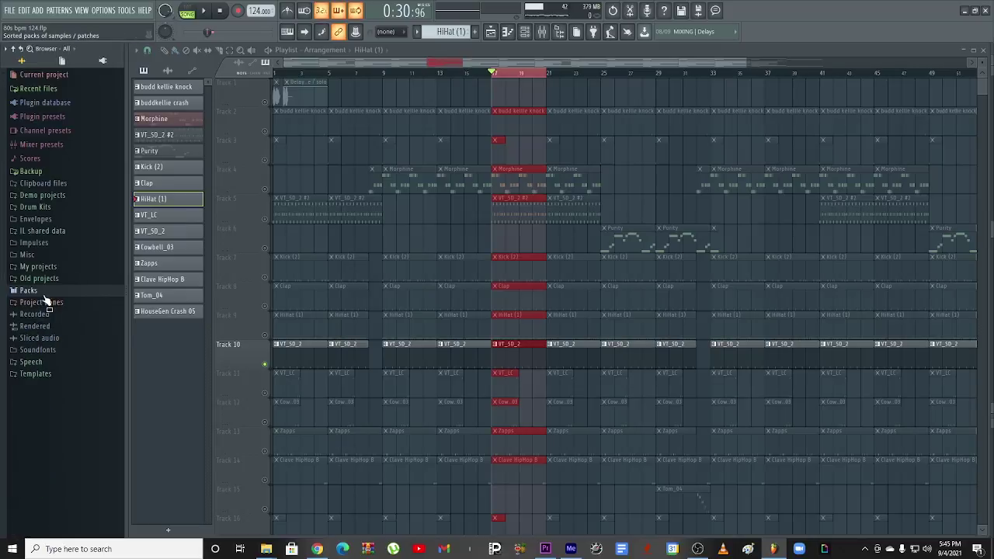
Step: Browse the Packs library to the Vintage folder of the Legacy drums and locate the VT_SD samples
click(44, 294)
click(45, 351)
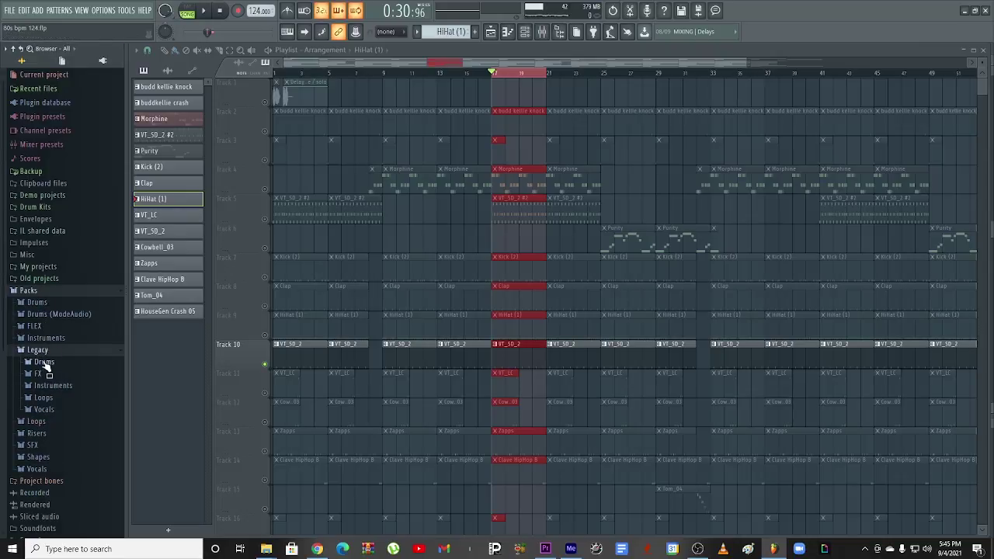
click(44, 363)
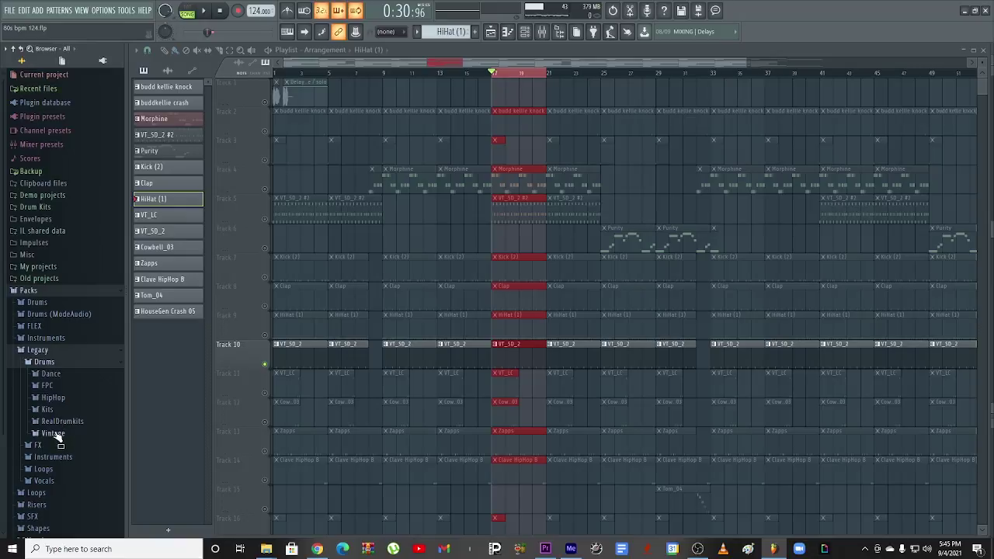
click(53, 434)
scroll(68, 432, down, 5)
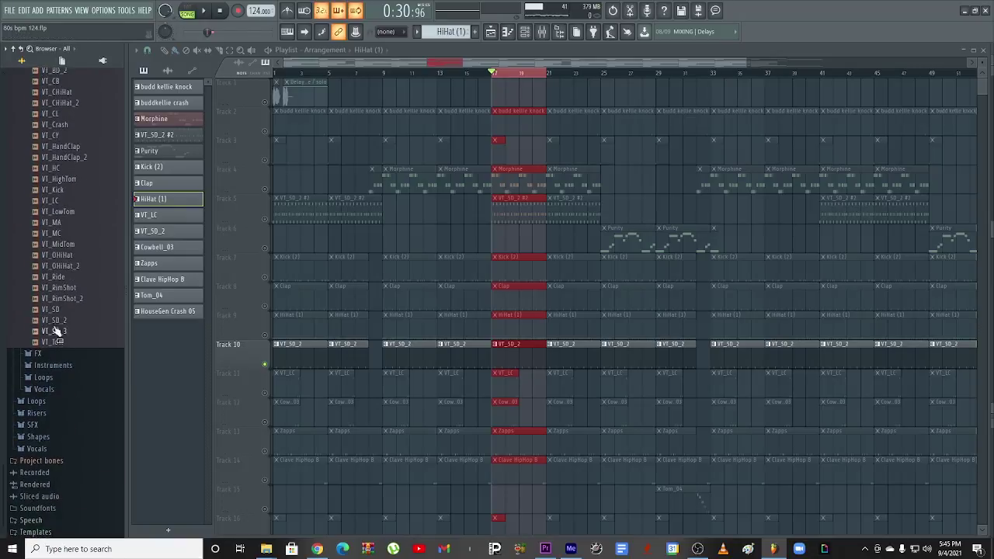
Step: Preview the VT_SD_2 sample, and play the loop with Track 10 unsoloed and the Zapps track unmuted
click(51, 321)
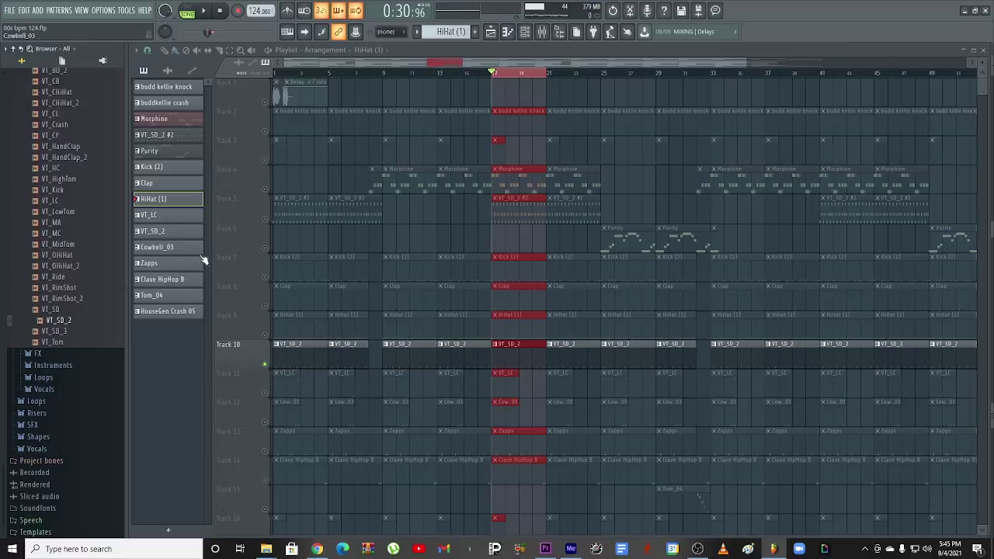
right_click(265, 364)
scroll(286, 415, down, 3)
click(266, 365)
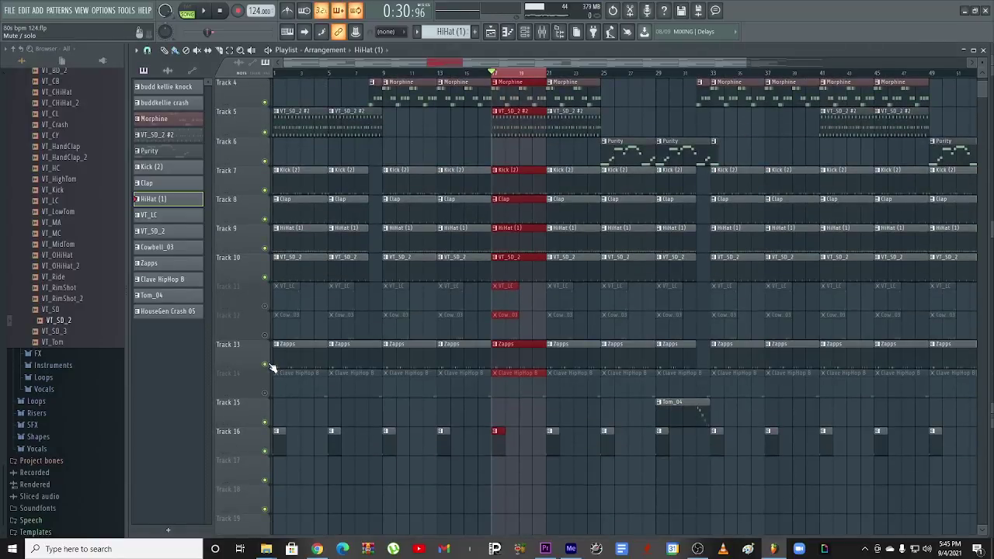
key(space)
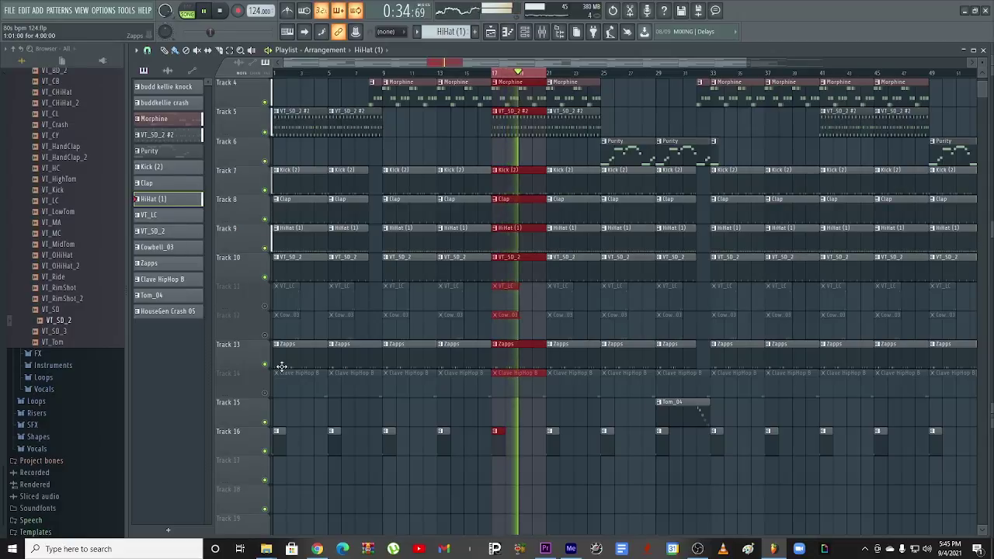
key(space)
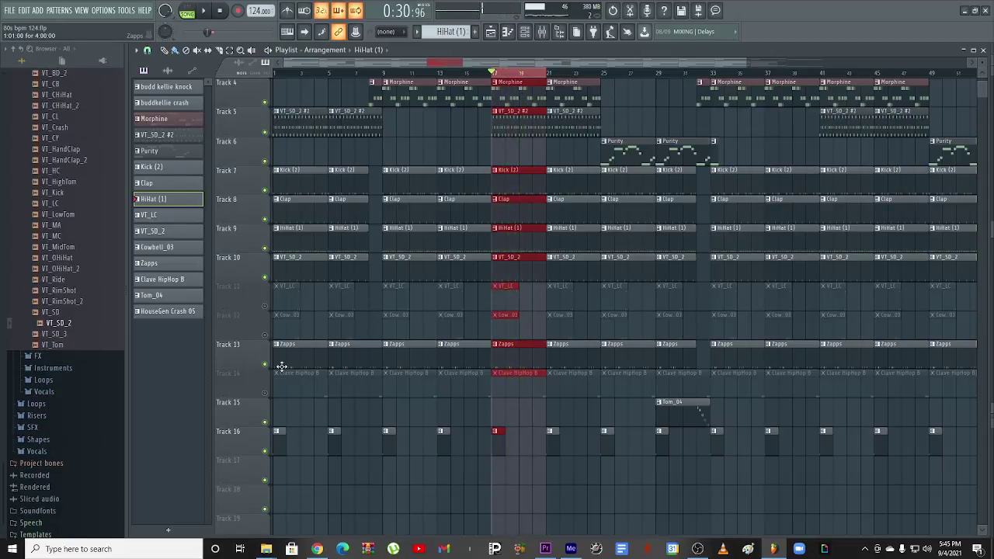
Step: Unmute the Cowbell_03 track and play the loop from about bar 18
click(264, 306)
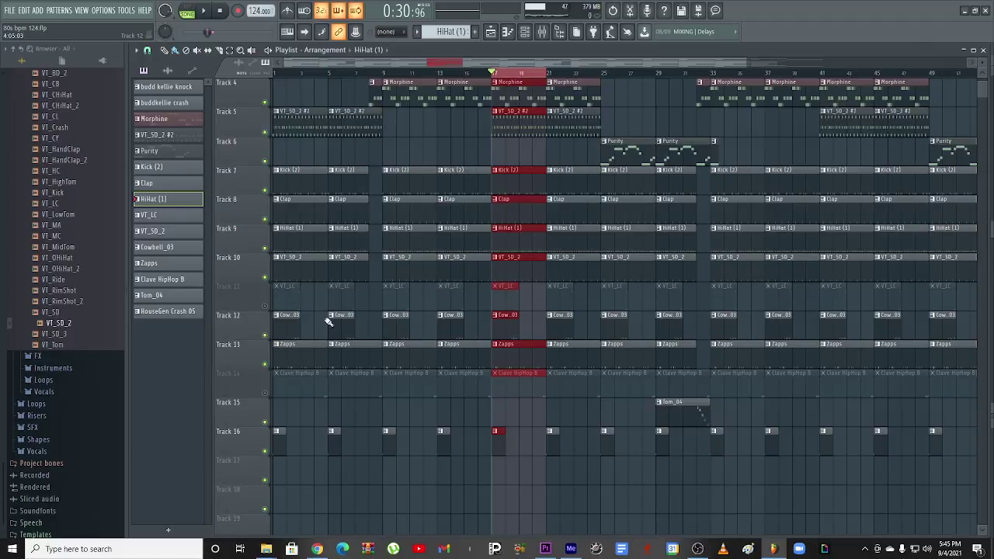
key(space)
key(space)
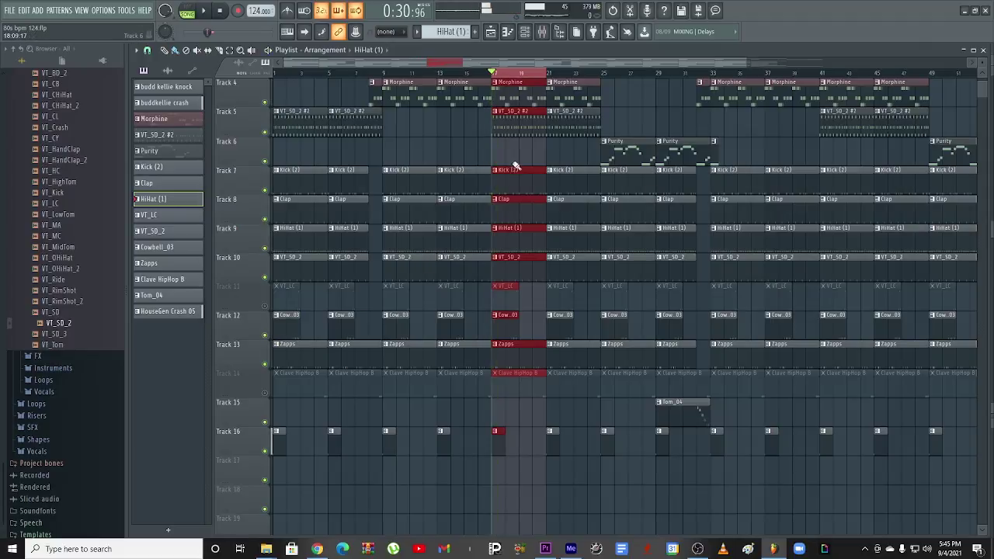
click(512, 74)
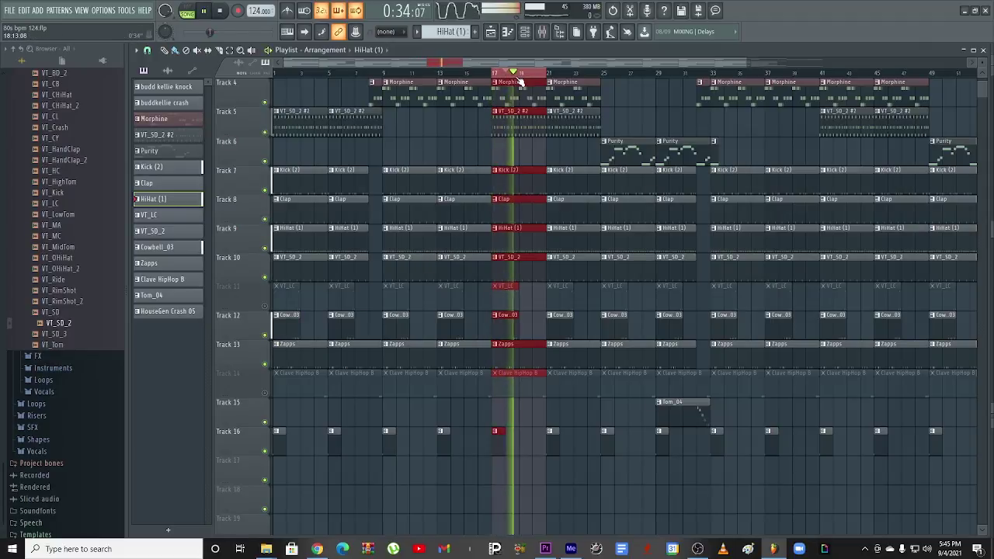
key(space)
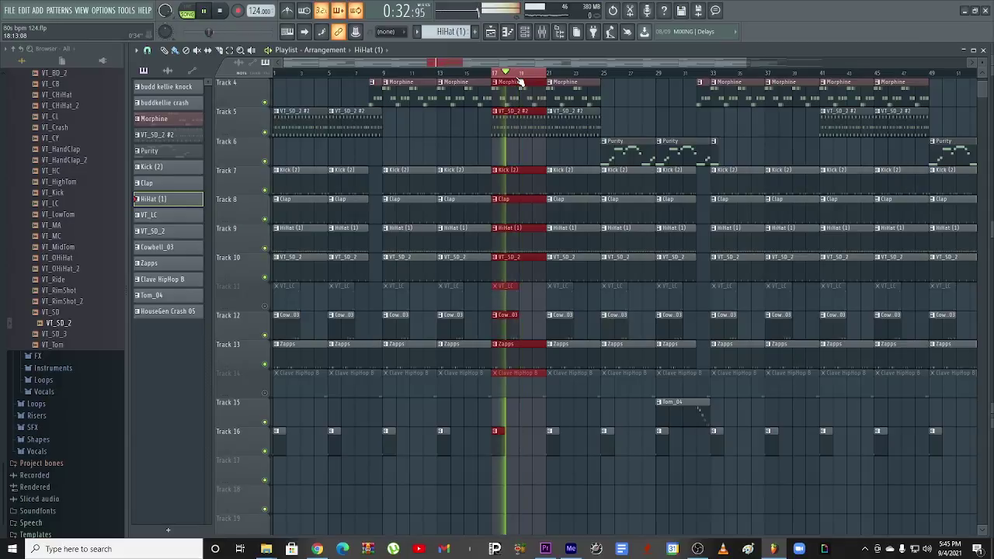
Step: Mute the Kick (2) track, unmute the VT_LC track, and play the loop from about bar 18
click(267, 191)
key(space)
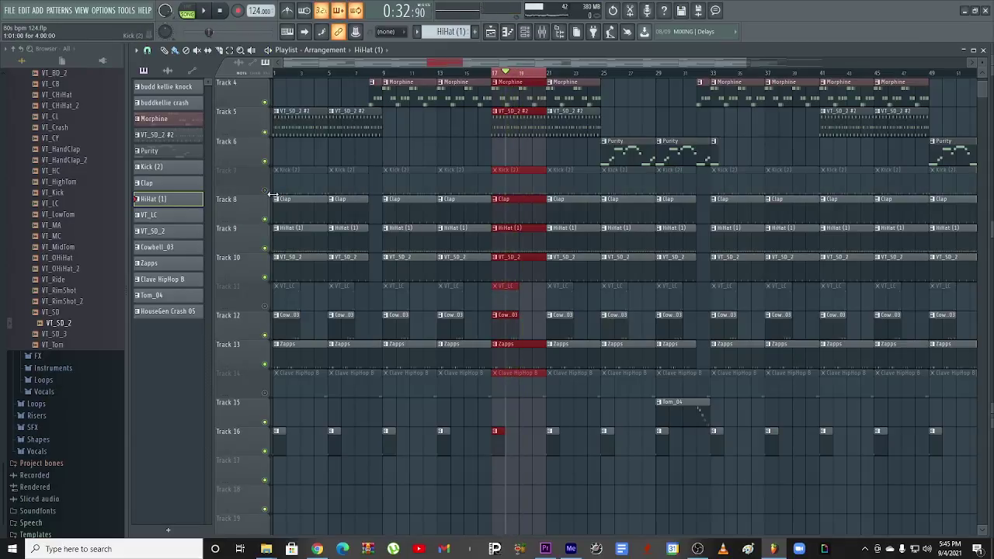
click(265, 306)
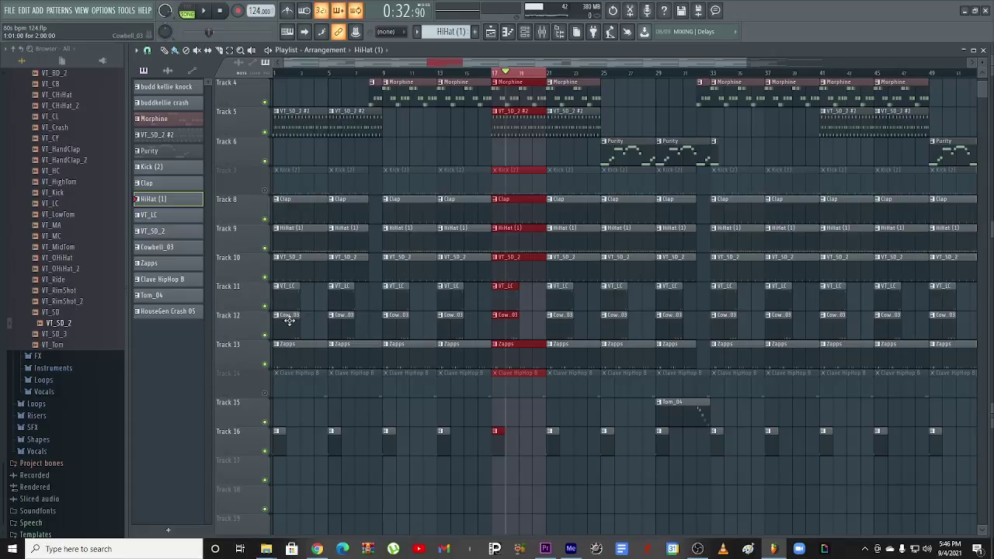
key(space)
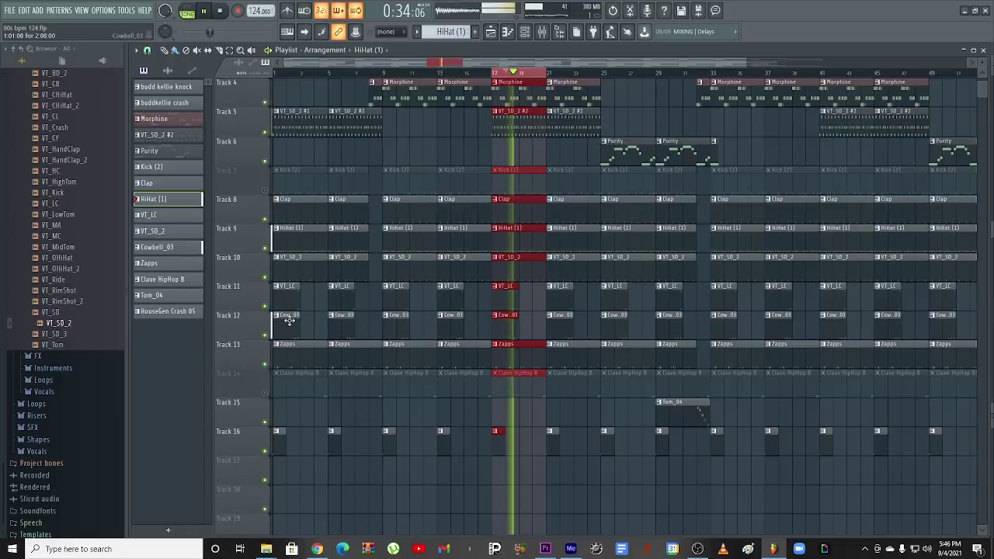
key(space)
Step: Open the VT_LC pattern in the piano roll, audition its A4 key, and place the playhead just before the notes
double_click(506, 303)
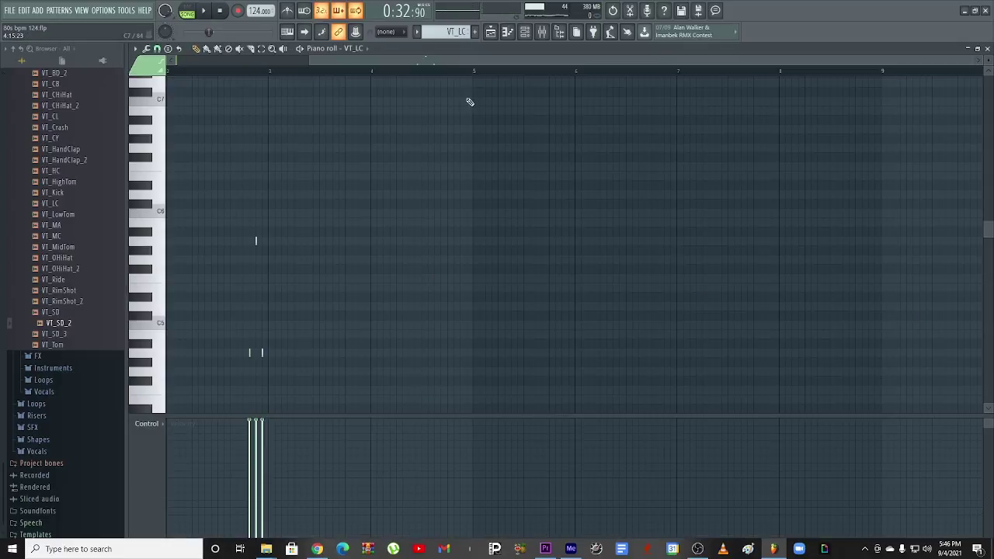
drag(448, 59, 339, 89)
scroll(308, 111, down, 4)
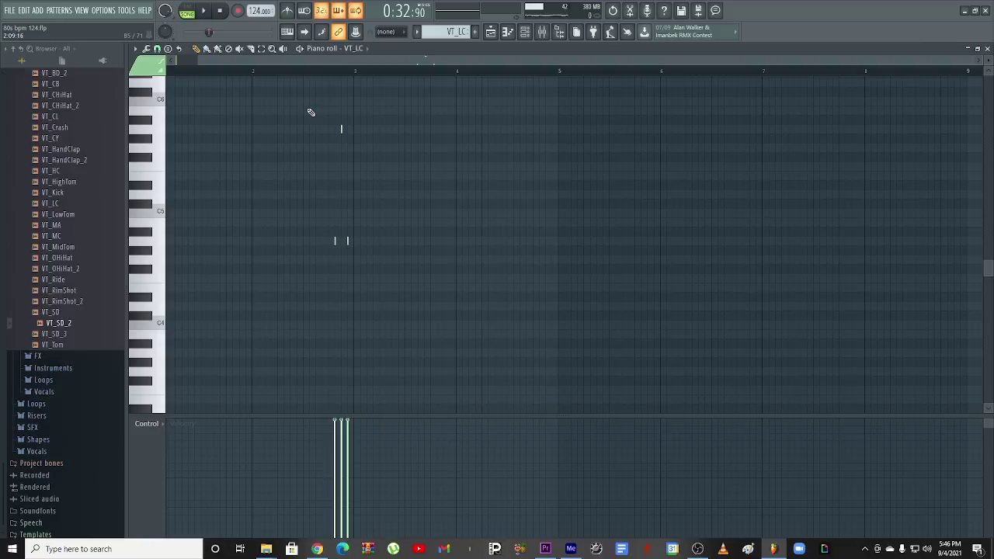
click(154, 261)
click(158, 243)
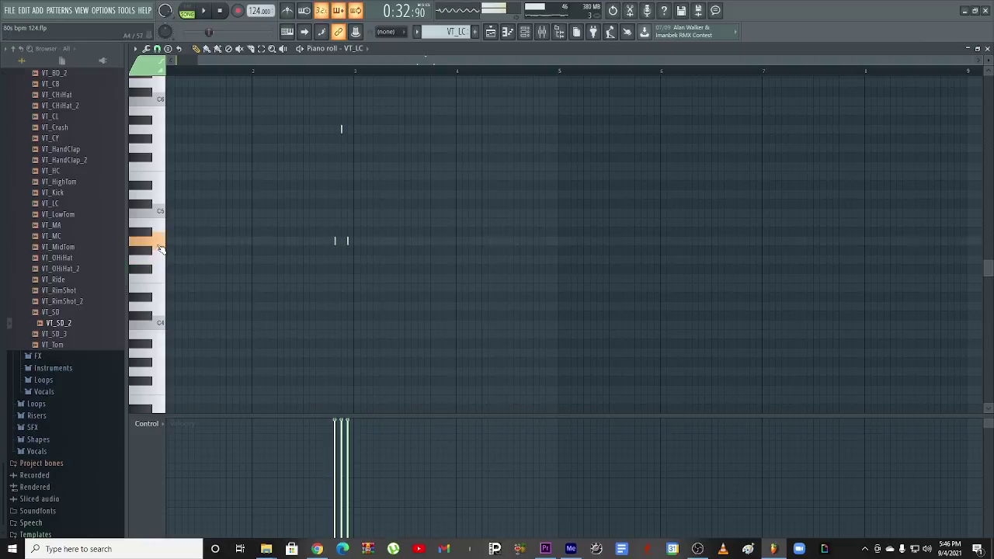
drag(160, 246, 160, 246)
click(323, 72)
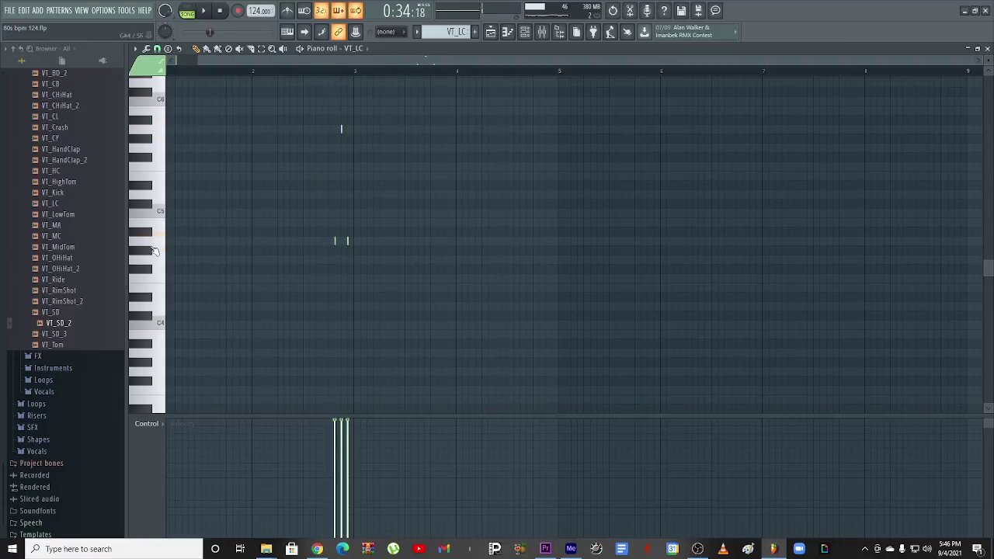
Step: Compare the VT_LC sound at A4 and A5, and play the pattern's short note run
click(156, 246)
click(155, 245)
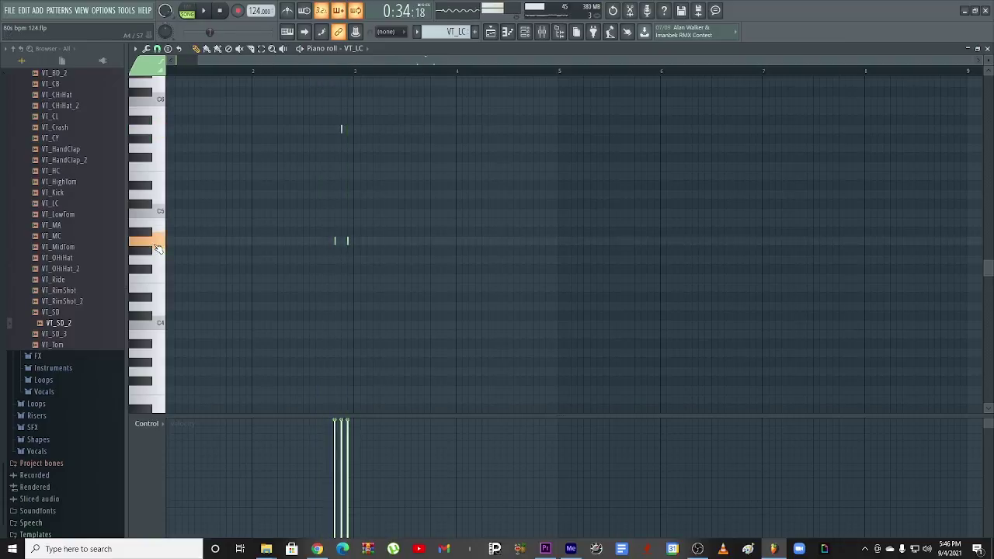
click(156, 134)
click(158, 136)
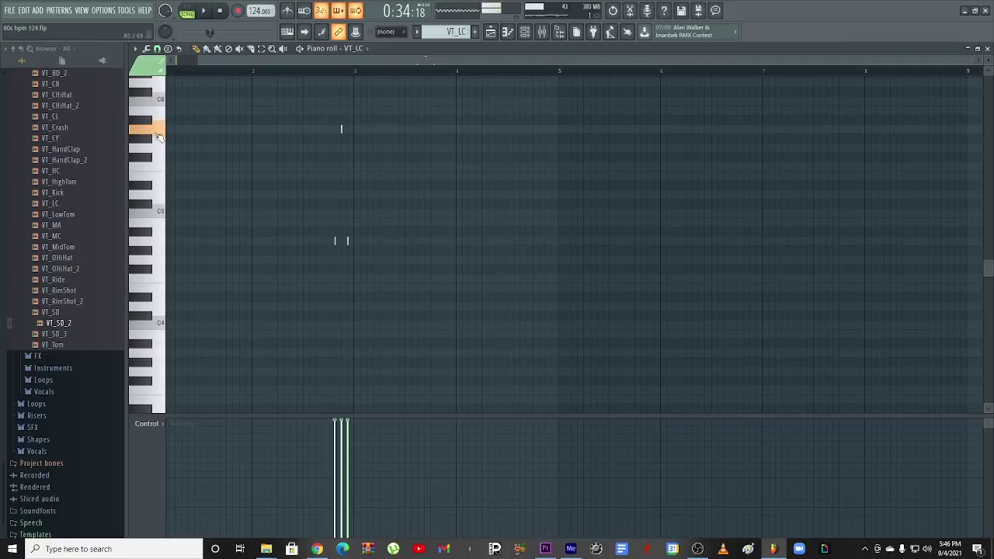
key(space)
key(space)
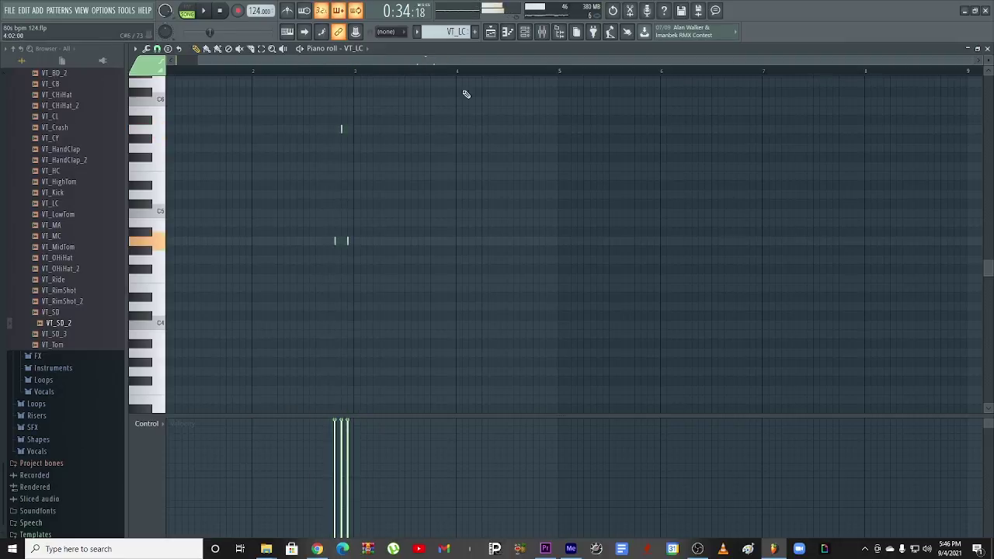
Step: Return to the playlist, unmute the Clave HipHop B track, and play the end of the loop before bar 21
click(527, 31)
click(492, 35)
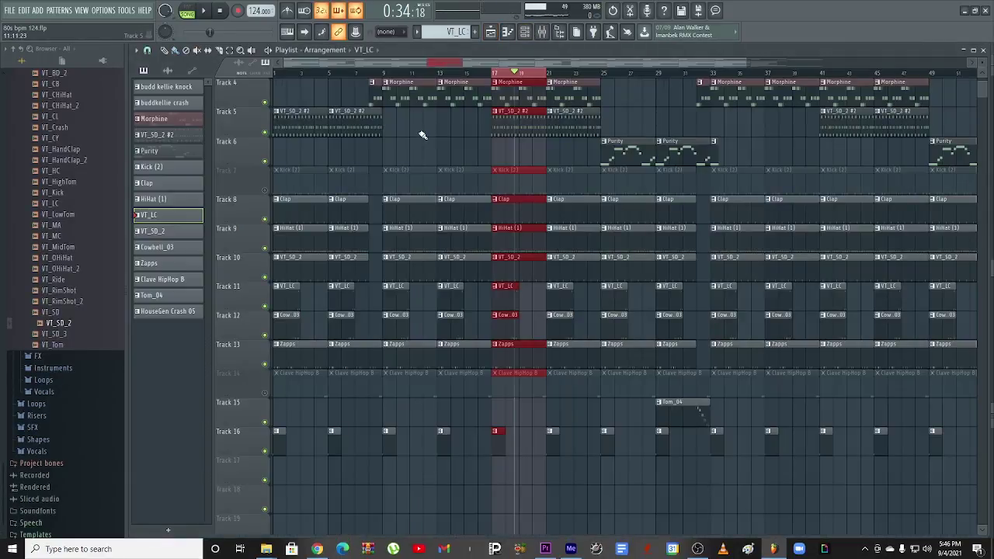
click(537, 71)
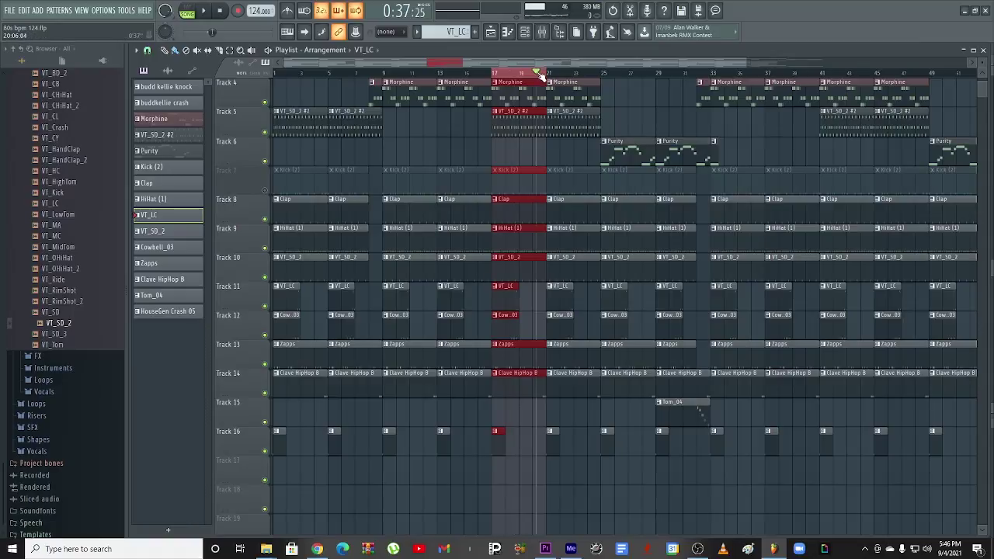
scroll(540, 75, up, 5)
key(space)
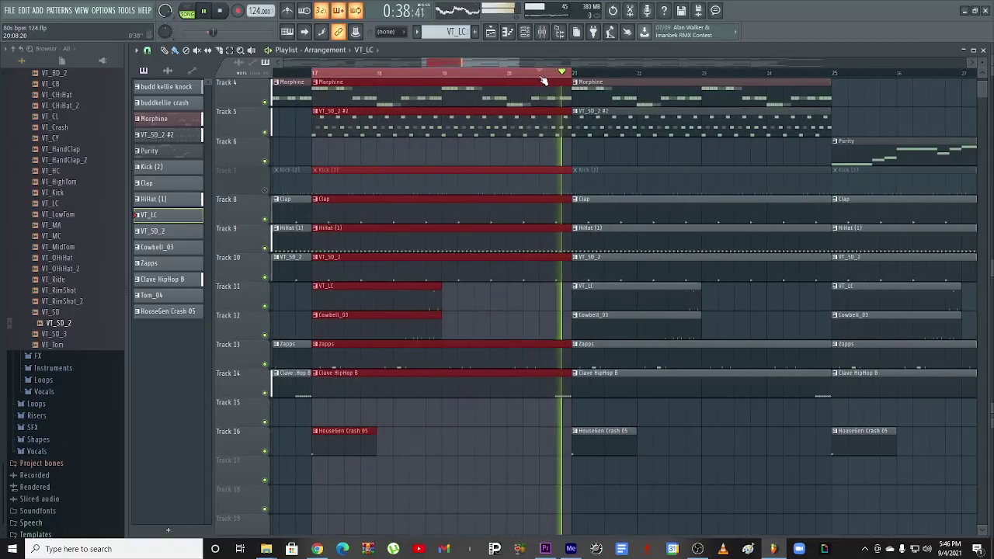
key(space)
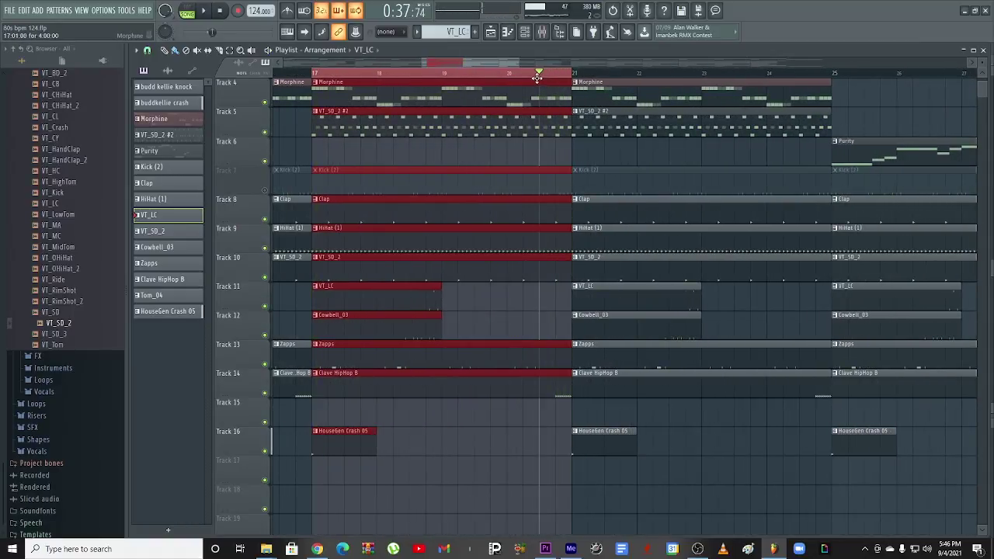
key(space)
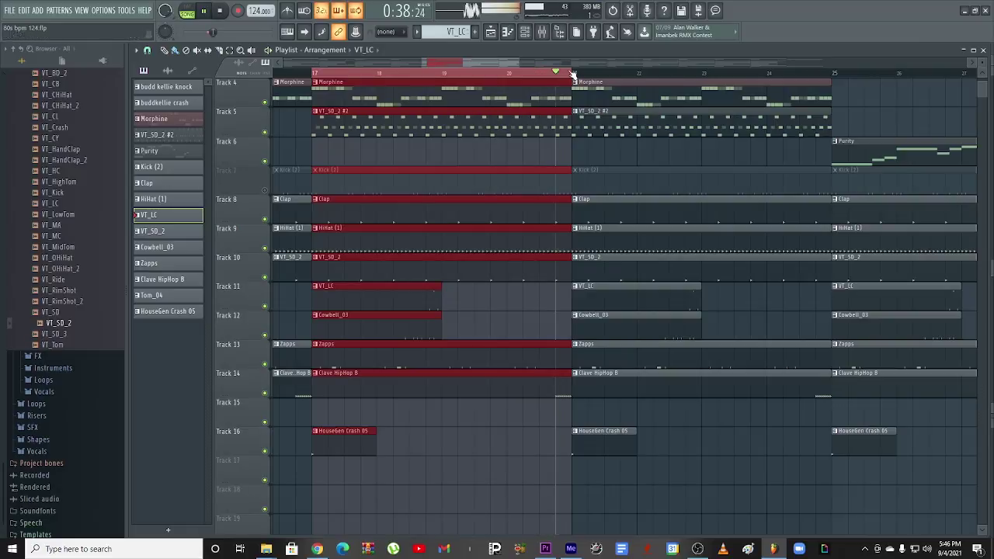
click(556, 72)
key(space)
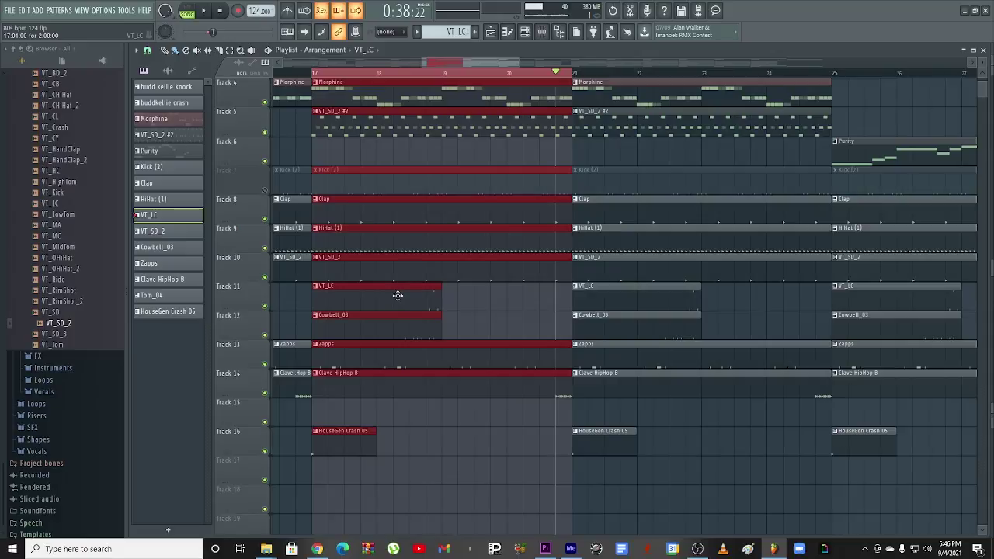
Step: Clear the loop selection and play from bar 25, where the Purity pattern starts, unmuting the Kick (2) track during playback
scroll(398, 296, up, 2)
scroll(435, 78, down, 3)
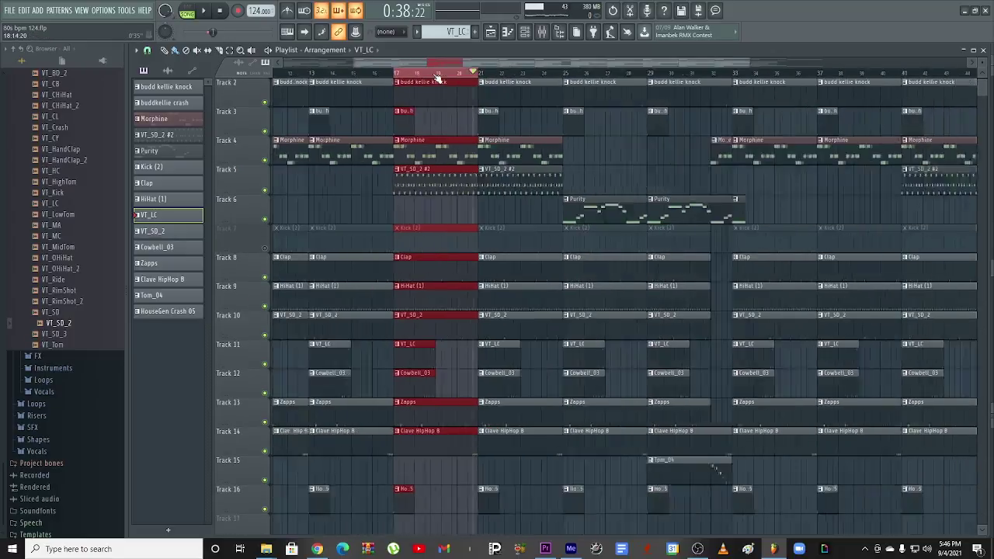
scroll(437, 77, down, 4)
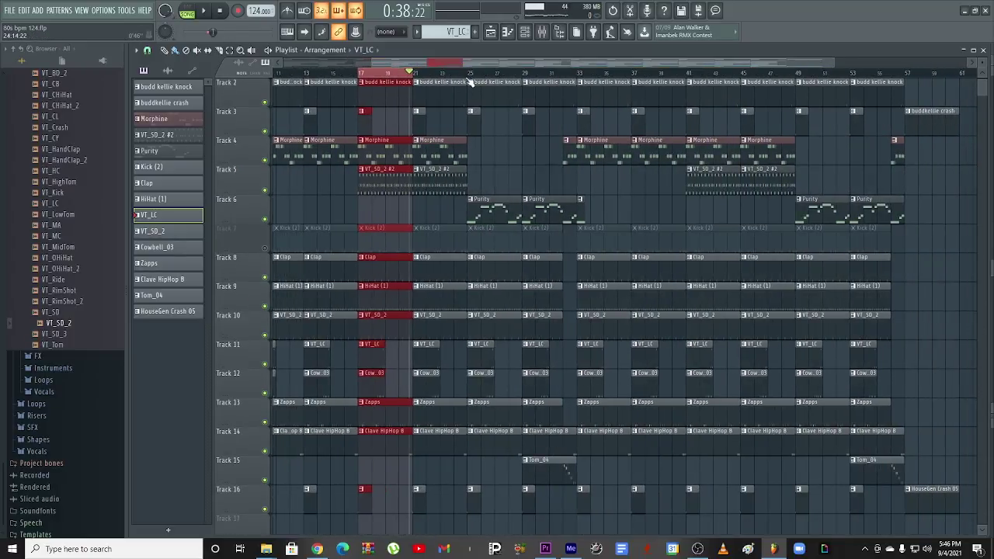
click(469, 78)
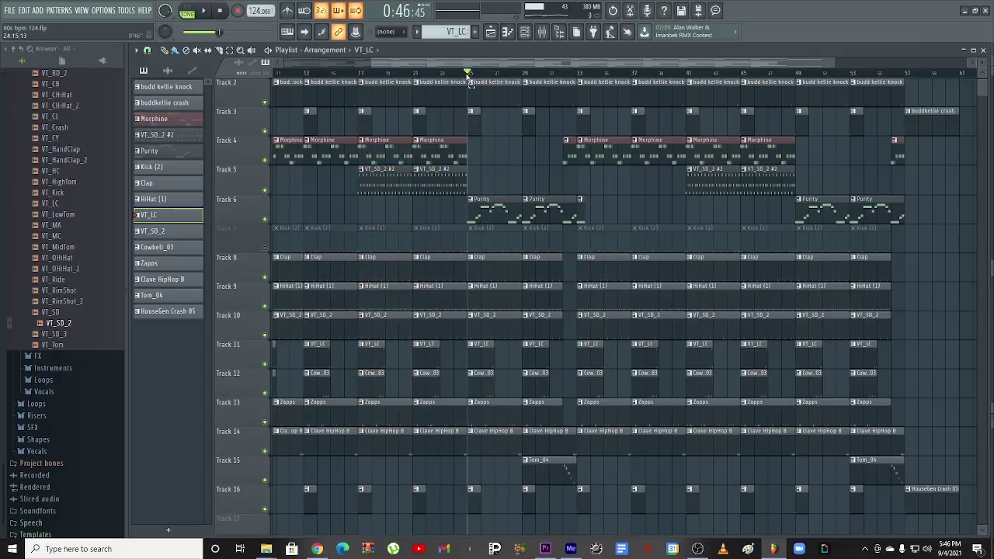
key(space)
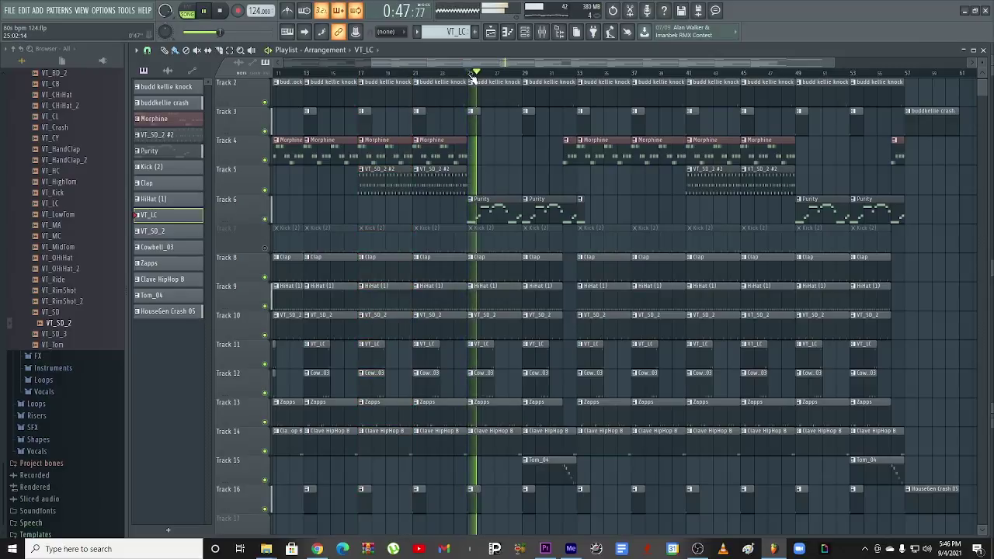
click(264, 248)
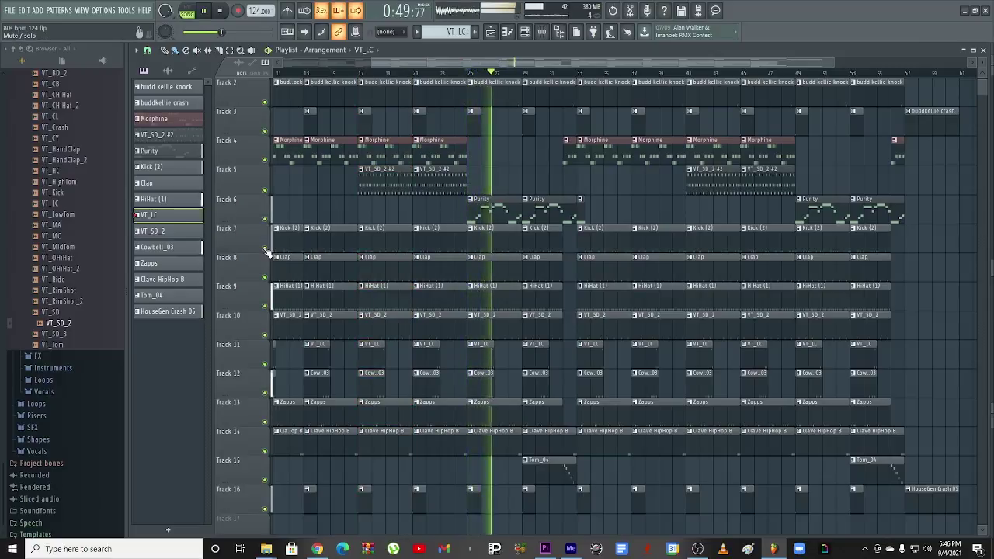
key(space)
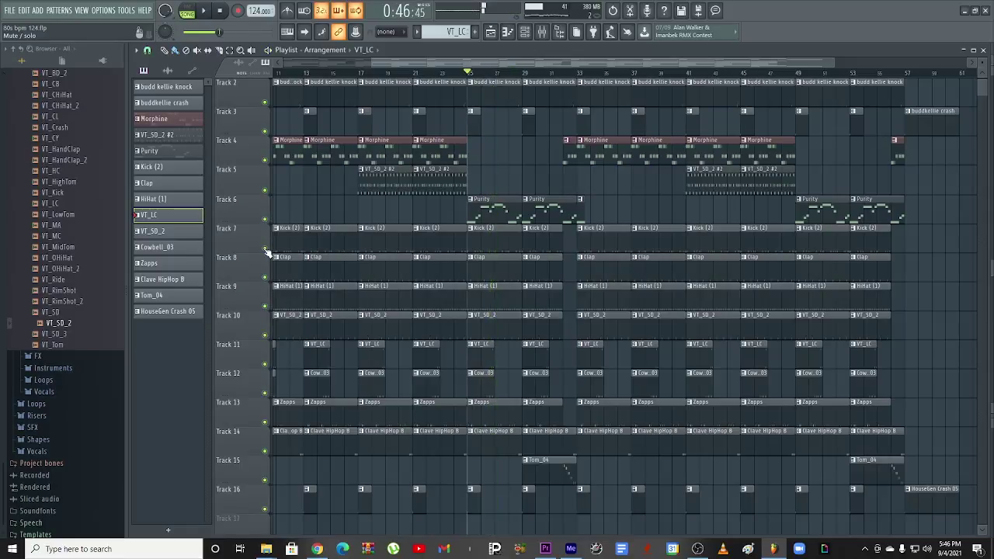
Step: Play the Morphine section from about bar 21 and compare it with the Purity section from bar 25
click(422, 74)
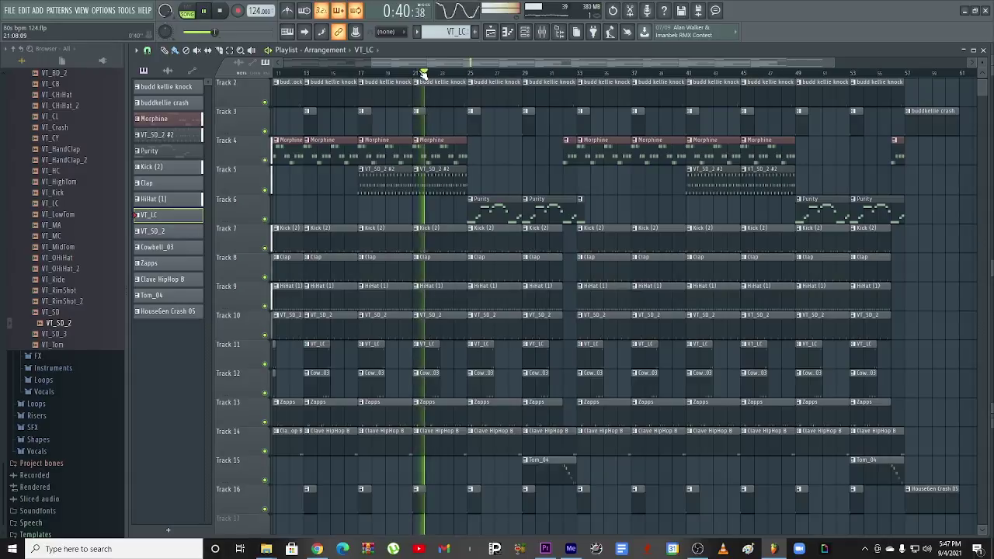
key(space)
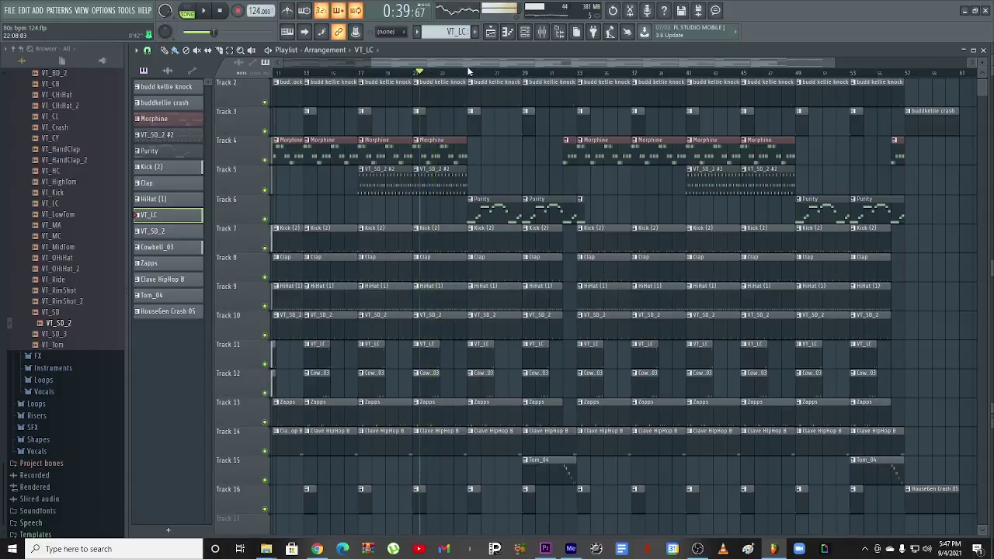
click(470, 74)
key(space)
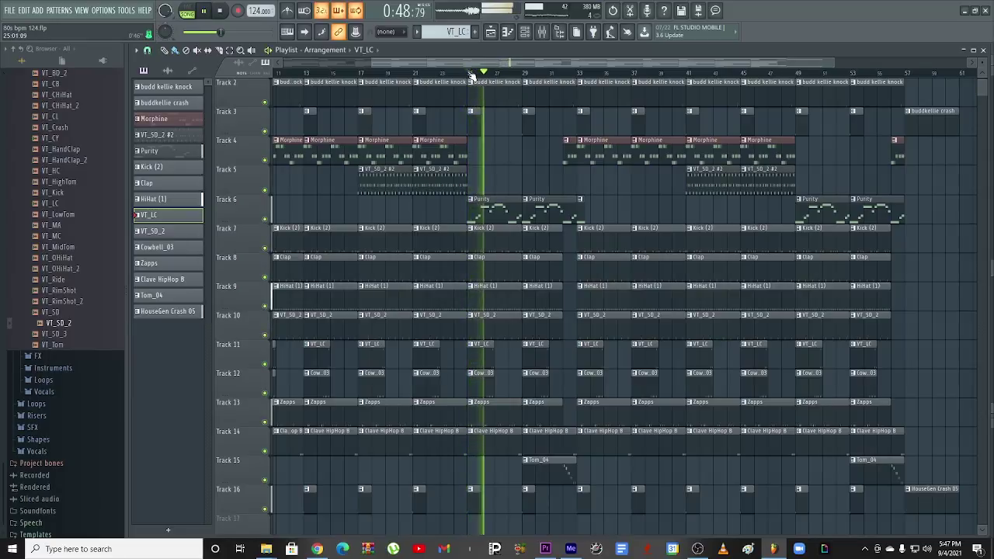
key(space)
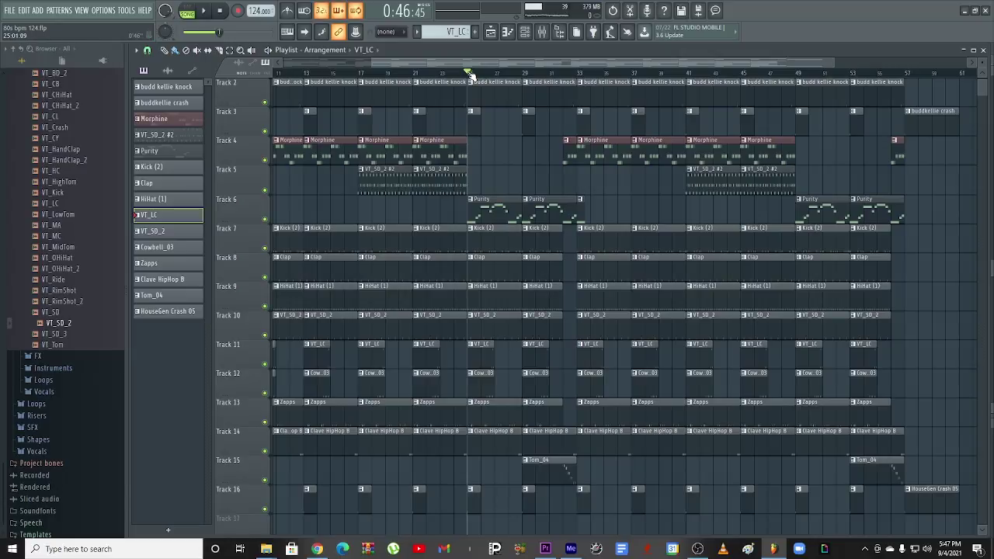
key(space)
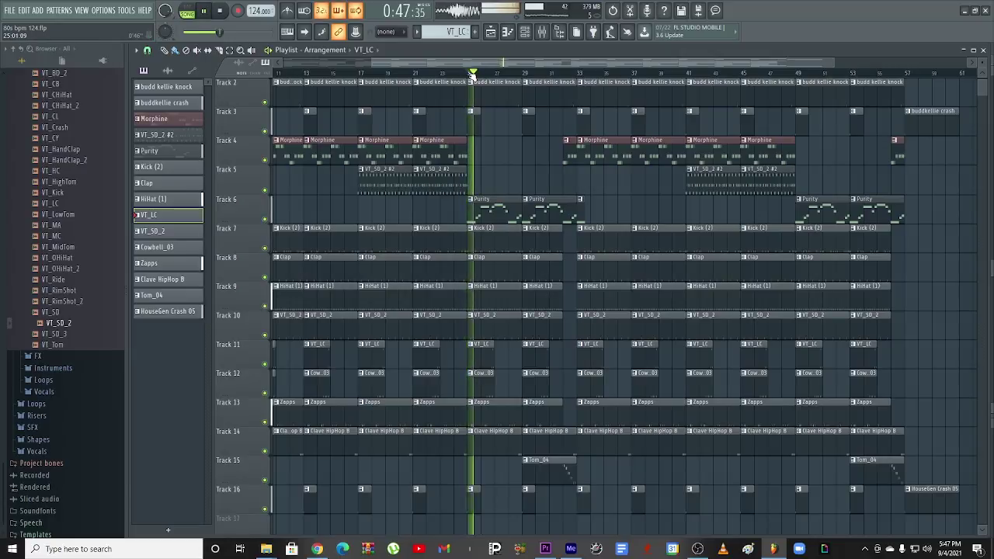
Step: Stop playback, solo Track 6, open the Purity pattern in the piano roll and sound its starting A5 note
key(space)
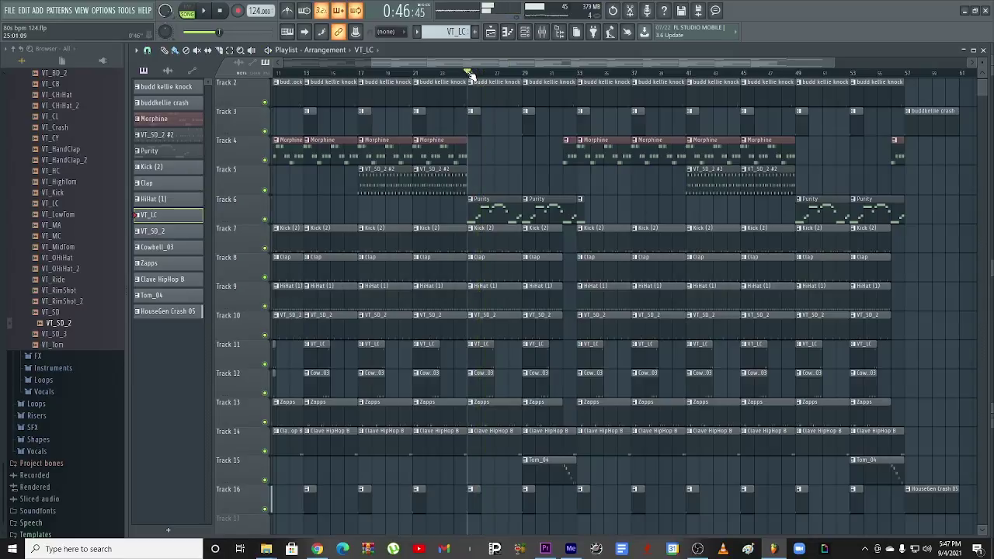
right_click(265, 219)
double_click(497, 208)
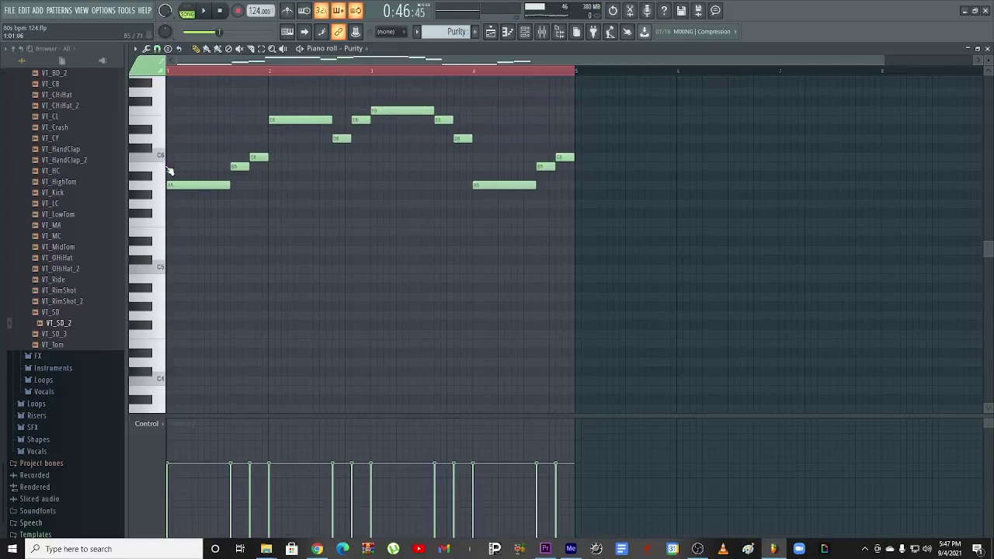
click(160, 189)
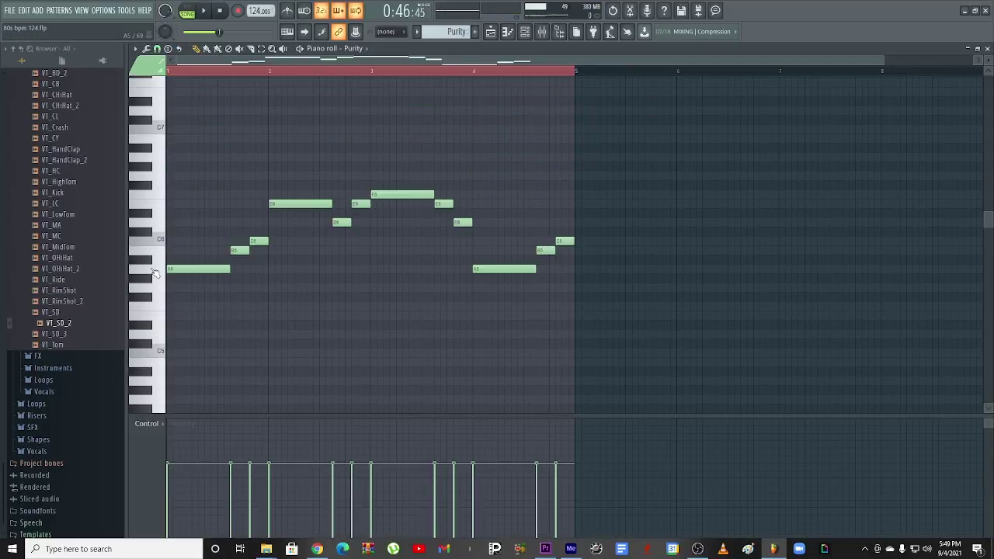
click(155, 273)
click(155, 273)
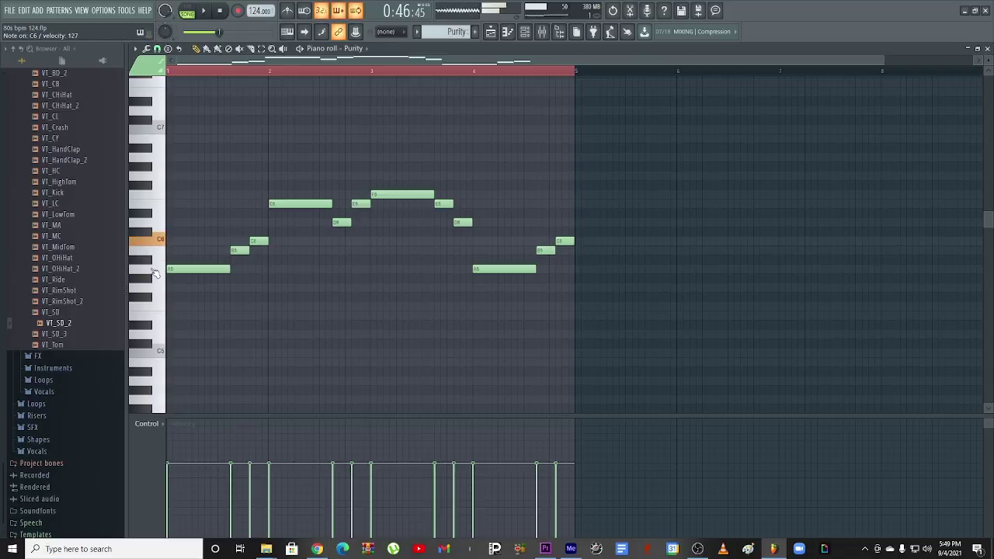
Step: Play through the Purity melody's notes around C6 and D6 to demonstrate its rising and falling line
key(e)
key(e)
key(w)
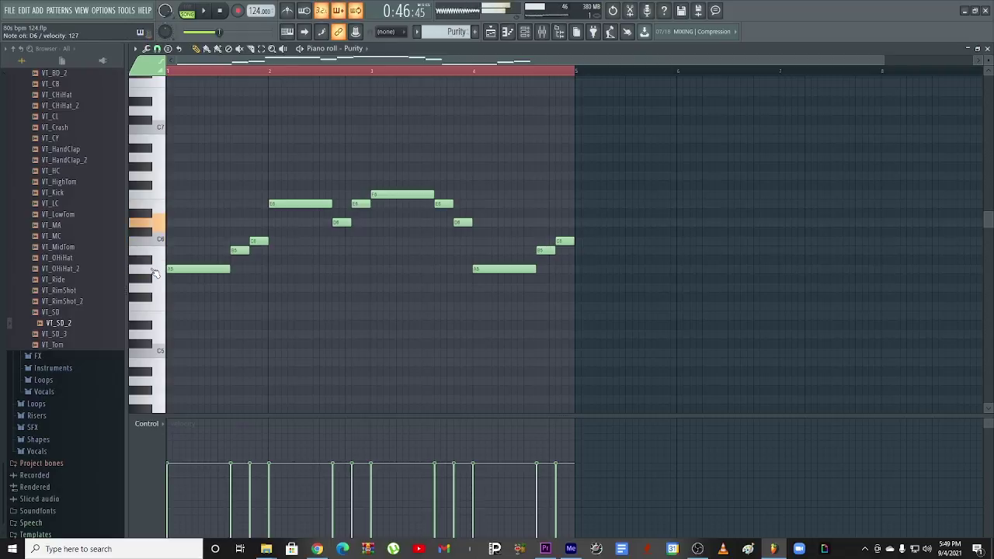
key(r)
key(e)
key(w)
key(n)
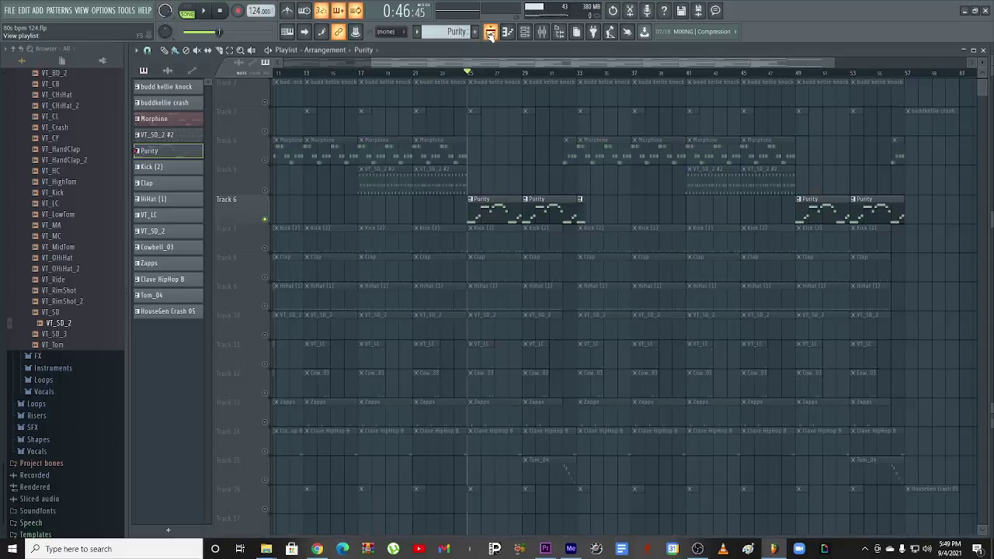
Step: Return to the playlist and play the transition from bar 31 through the drum break in bar 32
click(490, 31)
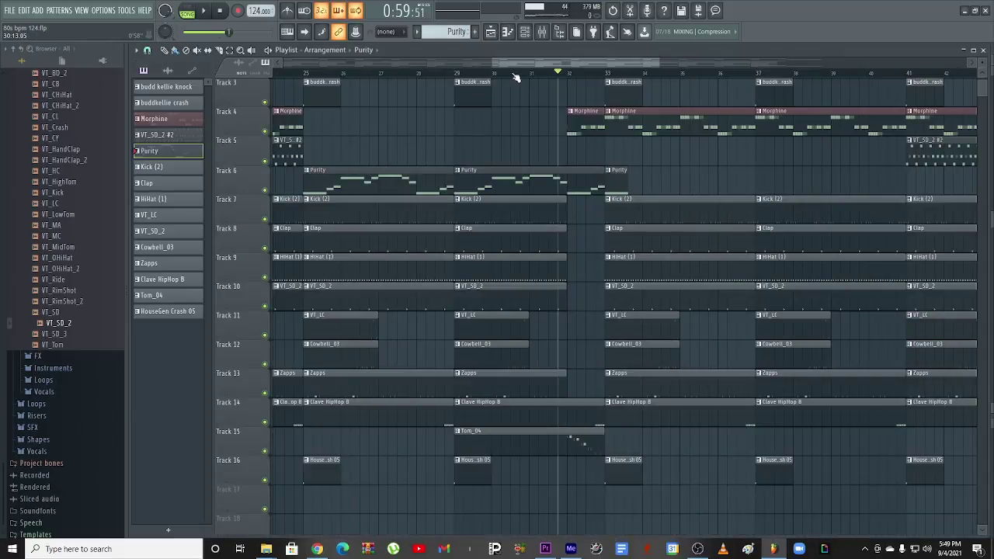
click(531, 75)
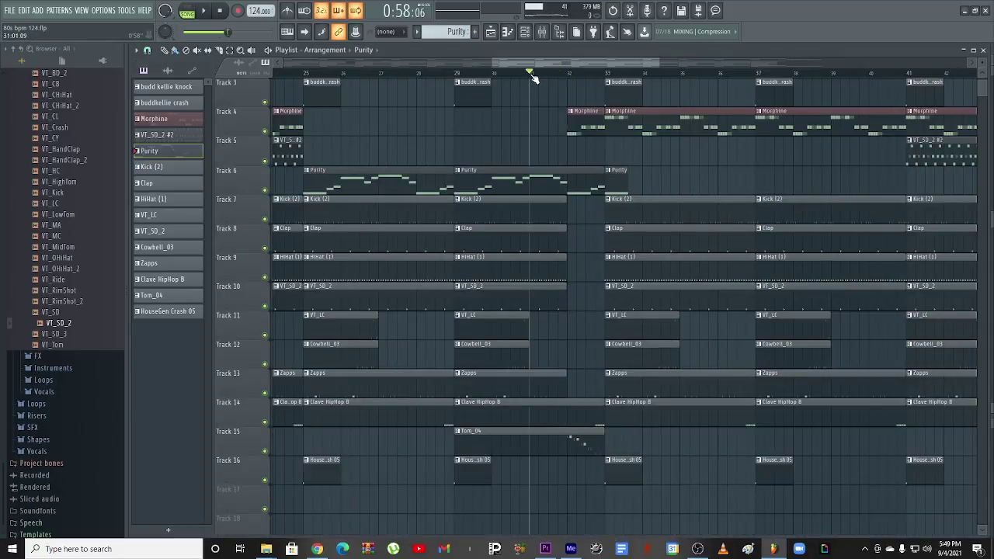
key(space)
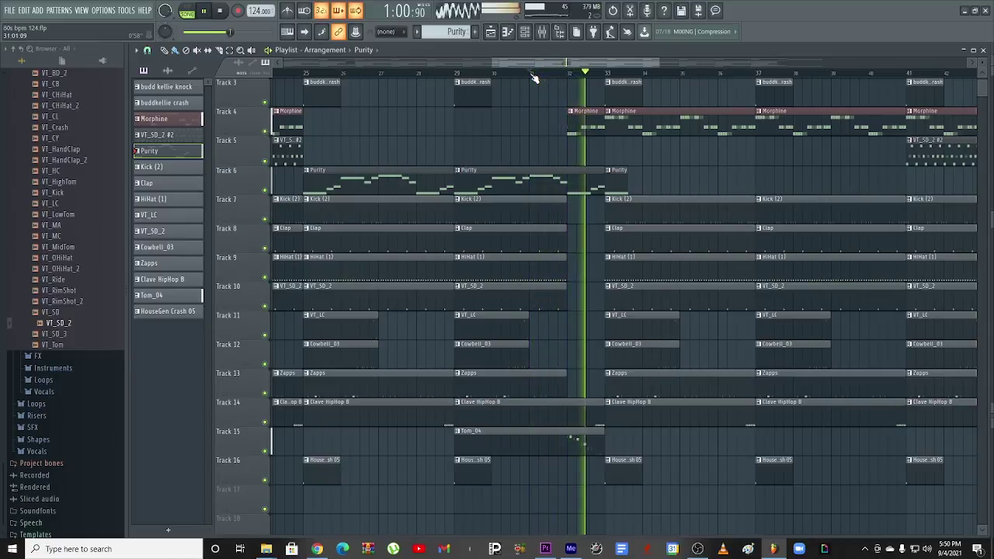
key(space)
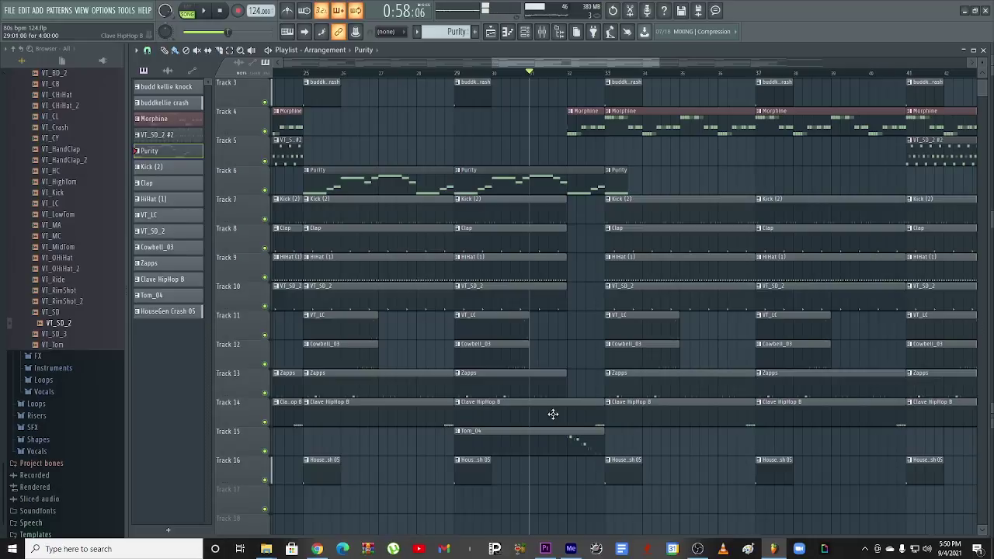
Step: Open the Tom_04 pattern in the piano roll and sound its descending notes C5, B4 and A4
double_click(556, 432)
scroll(331, 240, down, 3)
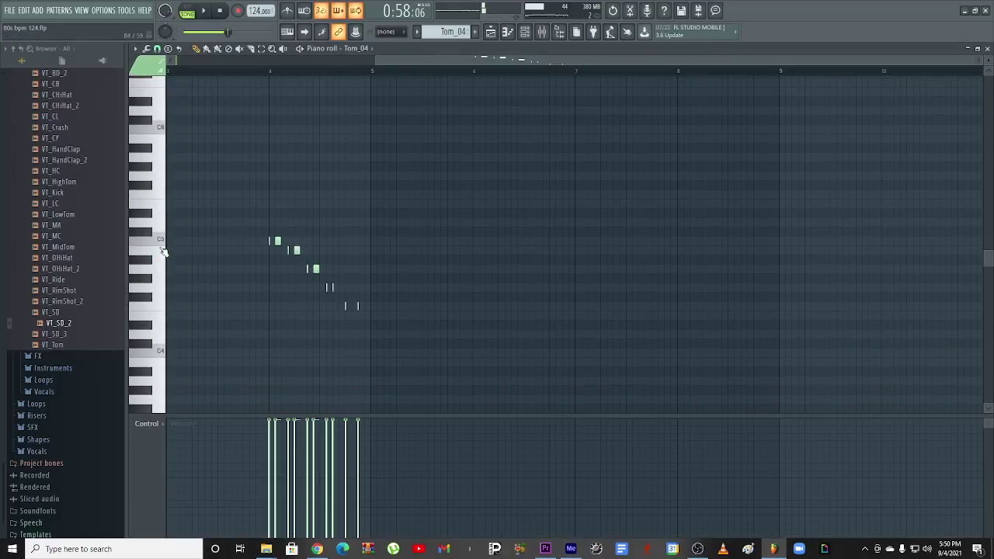
click(161, 243)
click(163, 246)
click(160, 268)
Step: Collapse the Legacy sample folder in the browser and expand the Drums folder under Packs
scroll(70, 167, up, 5)
click(61, 247)
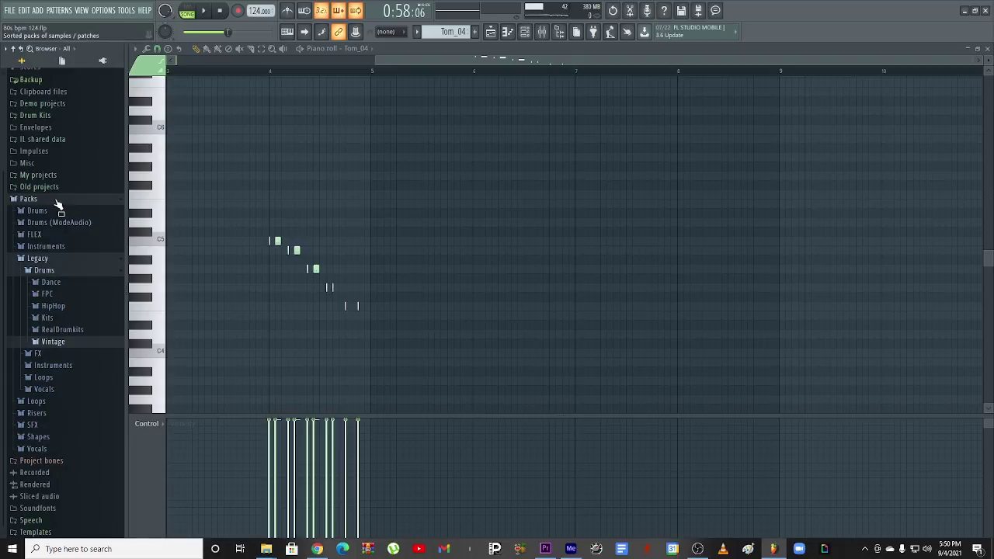
scroll(58, 204, up, 3)
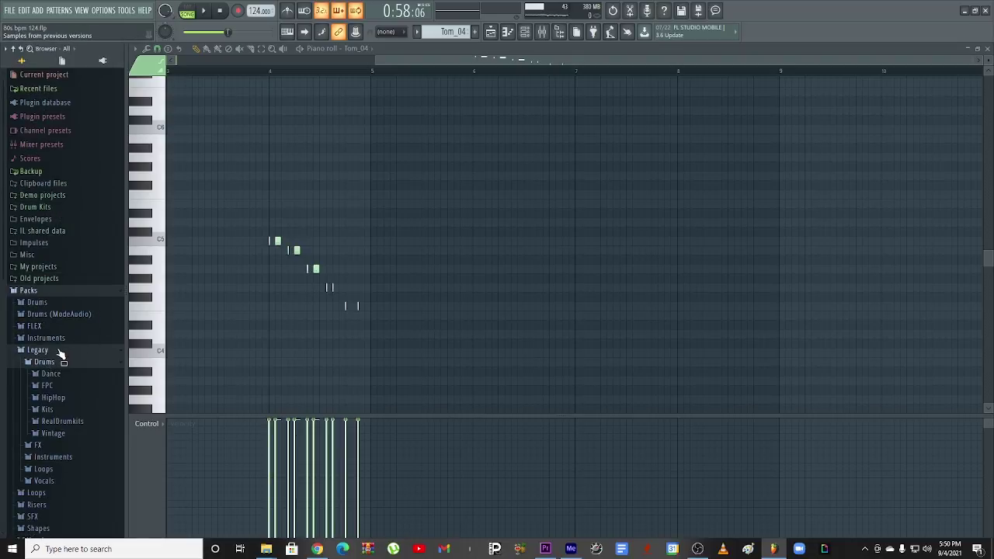
click(61, 351)
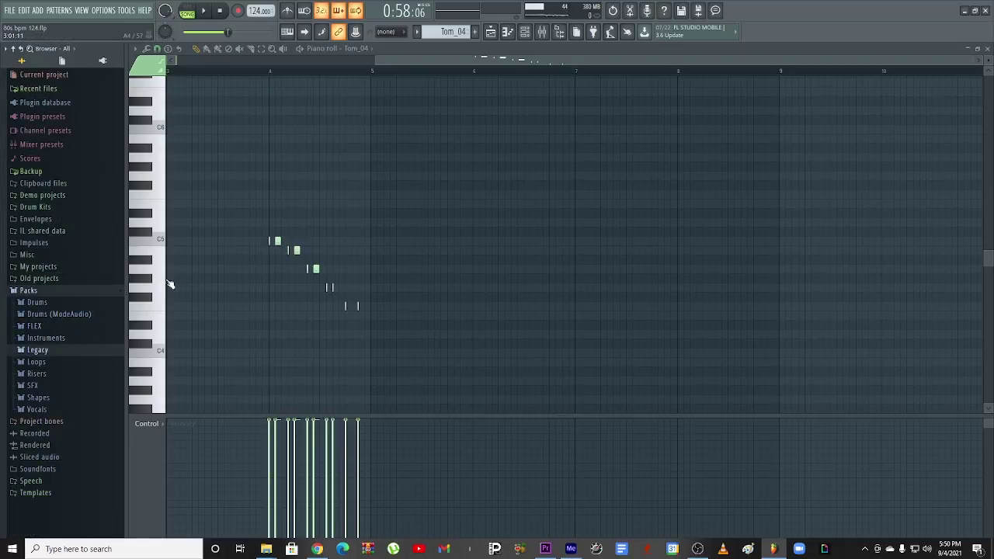
click(43, 318)
click(43, 318)
click(43, 306)
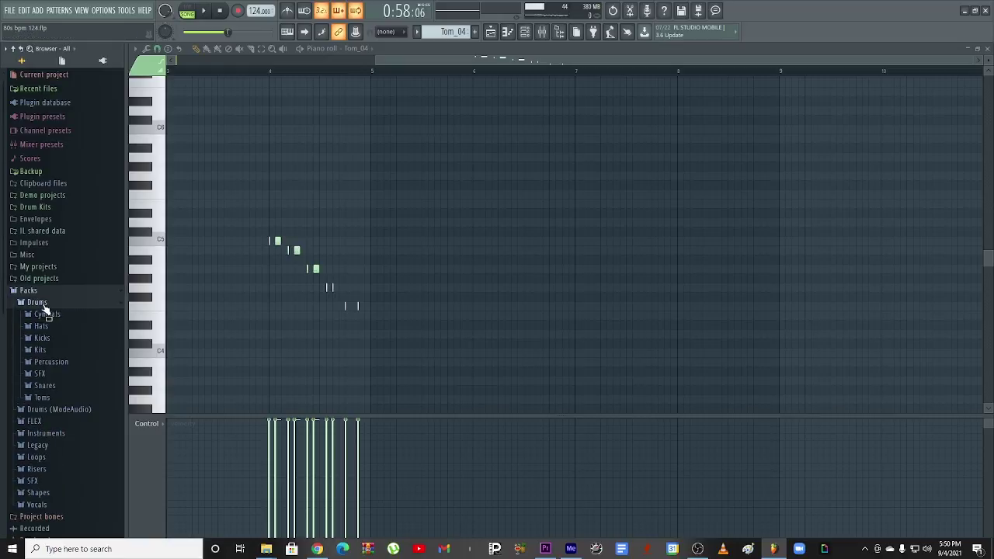
click(44, 306)
click(45, 315)
click(45, 315)
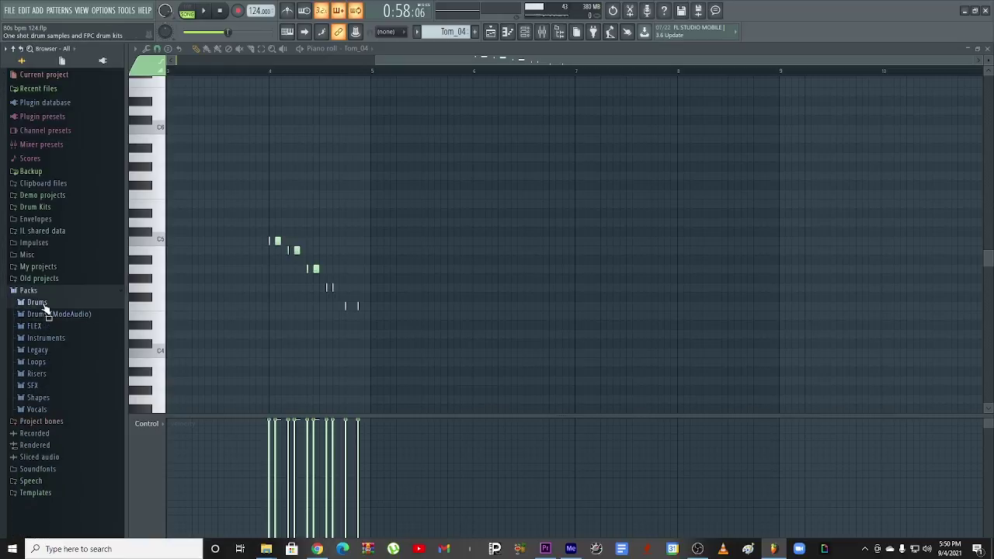
click(45, 315)
click(45, 315)
click(42, 304)
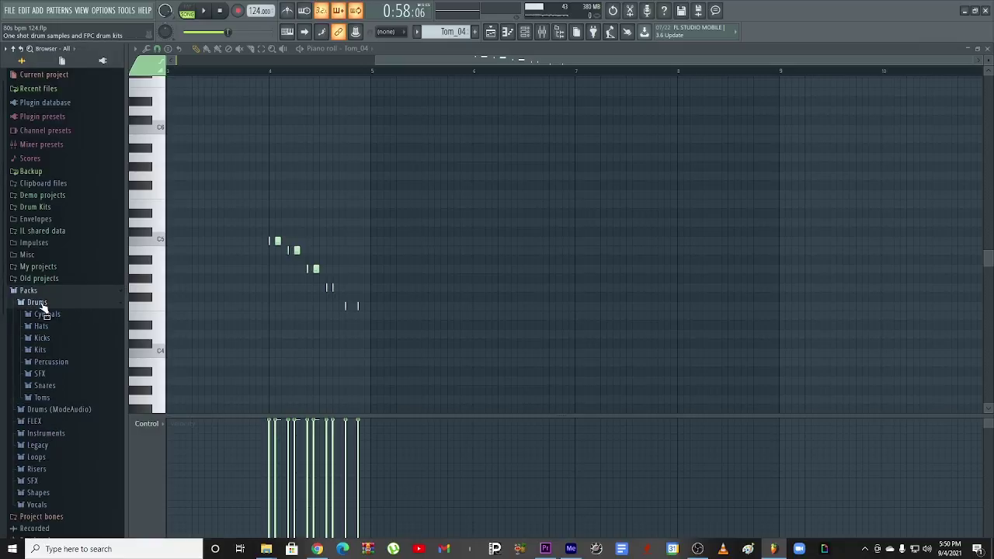
Step: Audition several samples in the Drums pack's Toms folder, including Alma Tom and Ekit Tom, and collapse the Drums folder
click(42, 397)
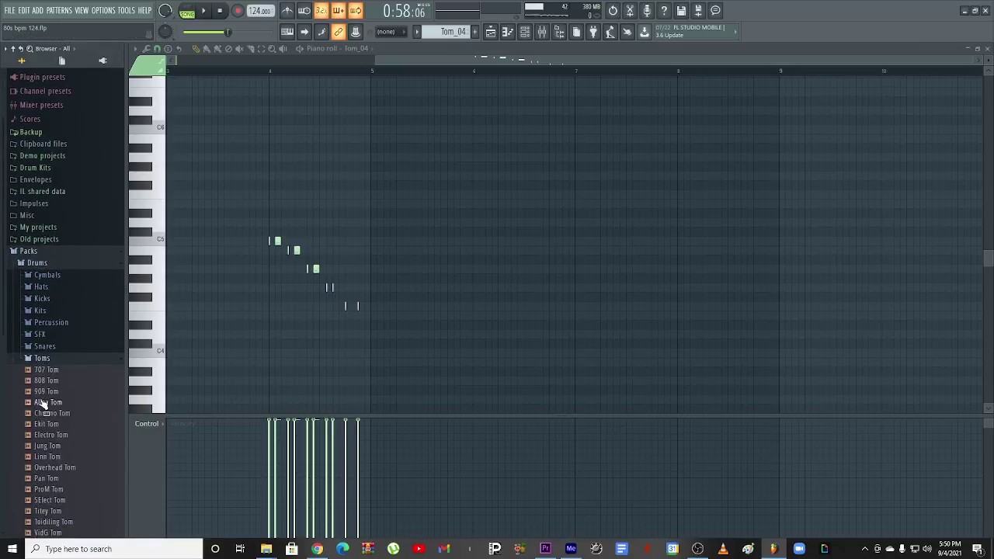
click(42, 401)
click(43, 426)
scroll(49, 404, down, 3)
click(56, 383)
scroll(56, 382, up, 5)
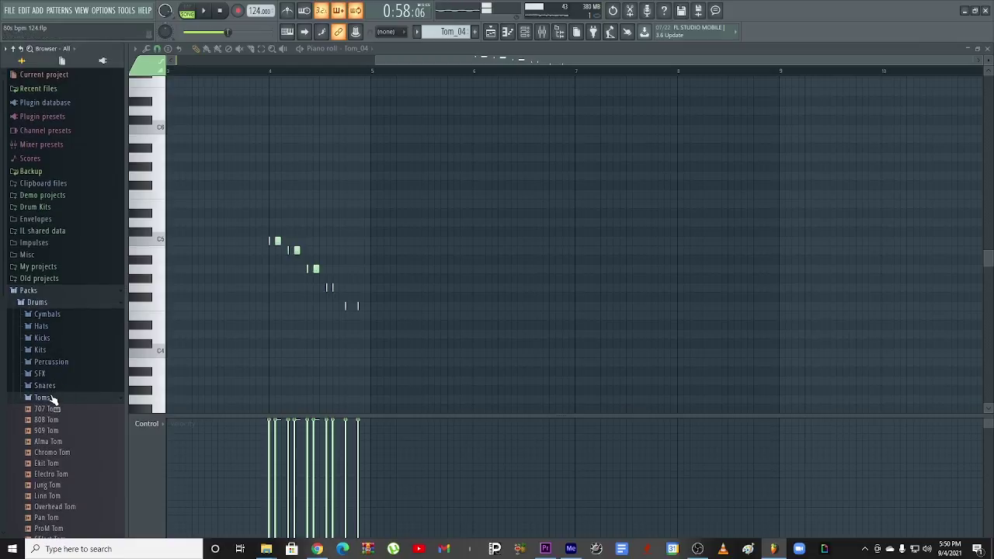
click(52, 397)
click(44, 305)
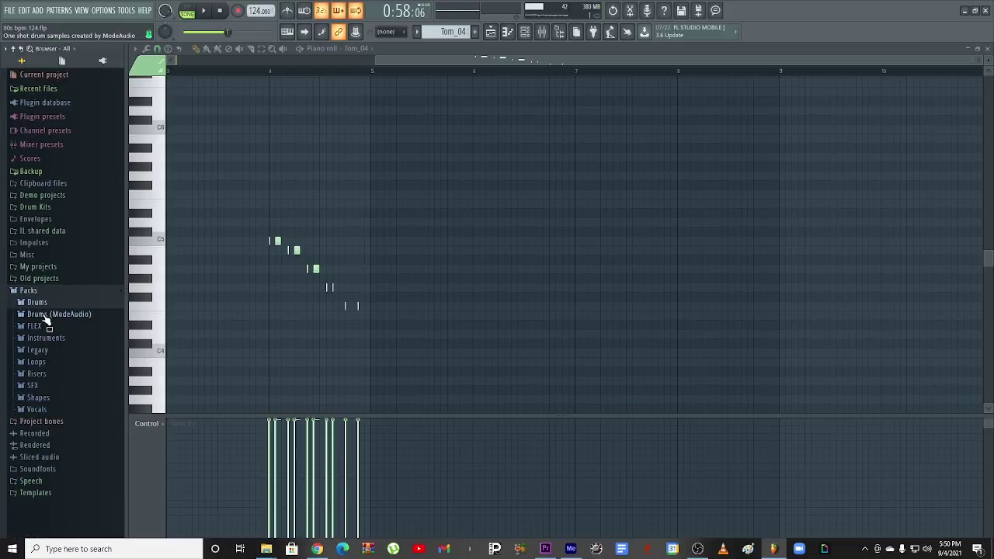
Step: Open the Toms folder of Drums (ModeAudio) and audition Attack MidTom and Collider Boom Boom samples
click(45, 315)
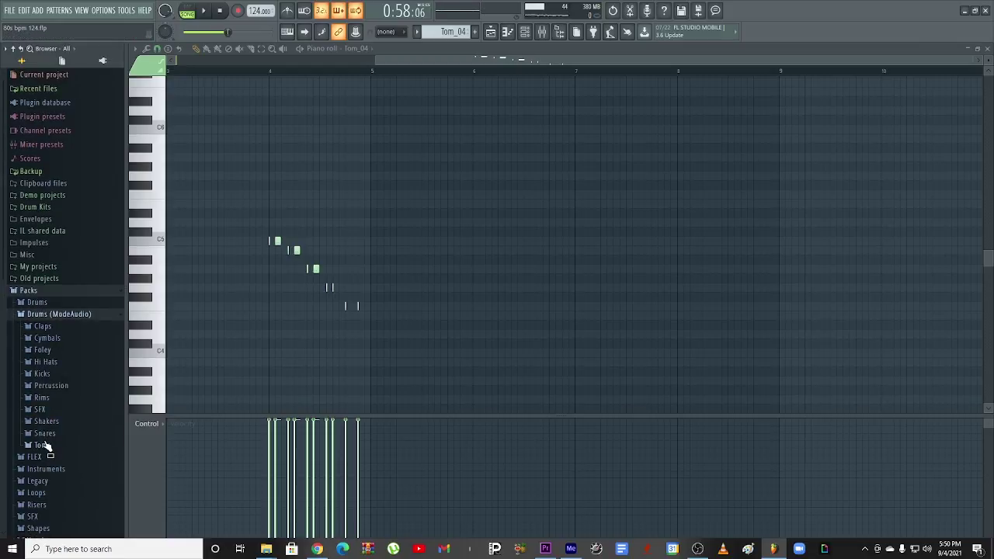
click(45, 444)
click(57, 377)
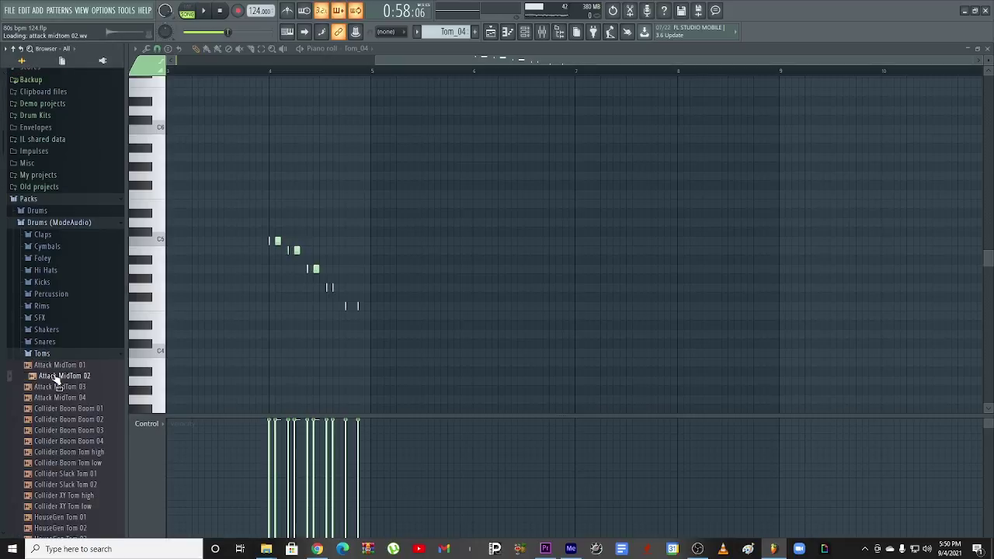
click(58, 387)
click(57, 420)
click(57, 430)
Step: Audition the remaining ModeAudio toms in sequence, from Collider Boom Boom 04 through the HouseGen Toms to Hyper DoubleBarrel Tom
key(Down)
key(Down)
key(Down)
key(Down)
key(Down)
key(Down)
key(Down)
key(Down)
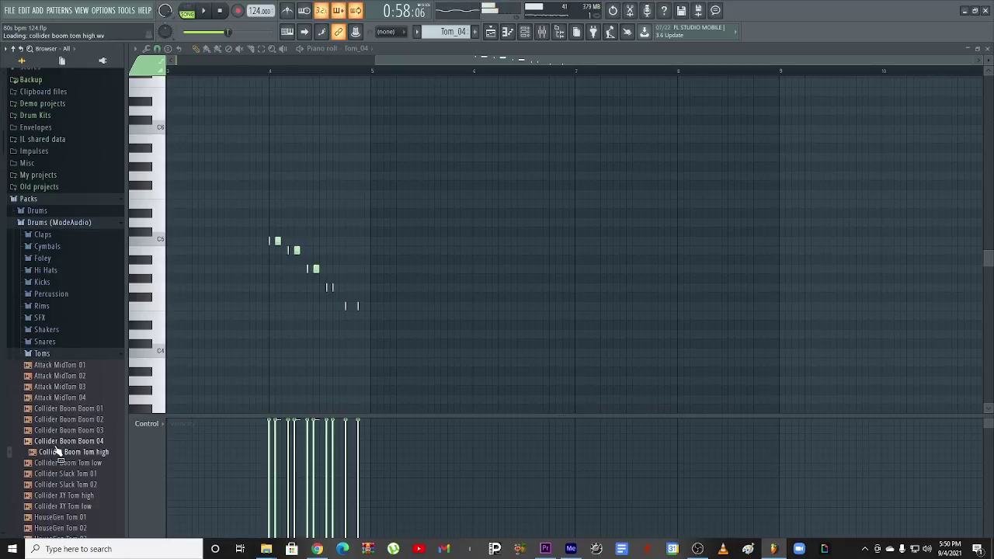
key(Down)
key(Down)
key(Down)
key(Down)
key(Down)
key(Down)
key(Down)
key(Down)
key(Down)
key(Down)
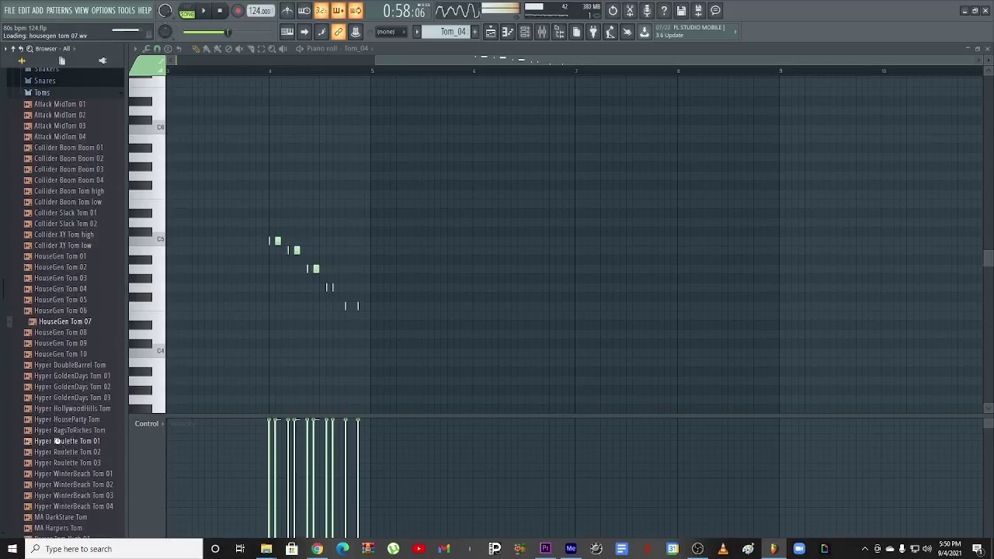
Step: Return to the playlist and view the whole arrangement from bar 1 to the end
click(490, 32)
scroll(478, 79, down, 4)
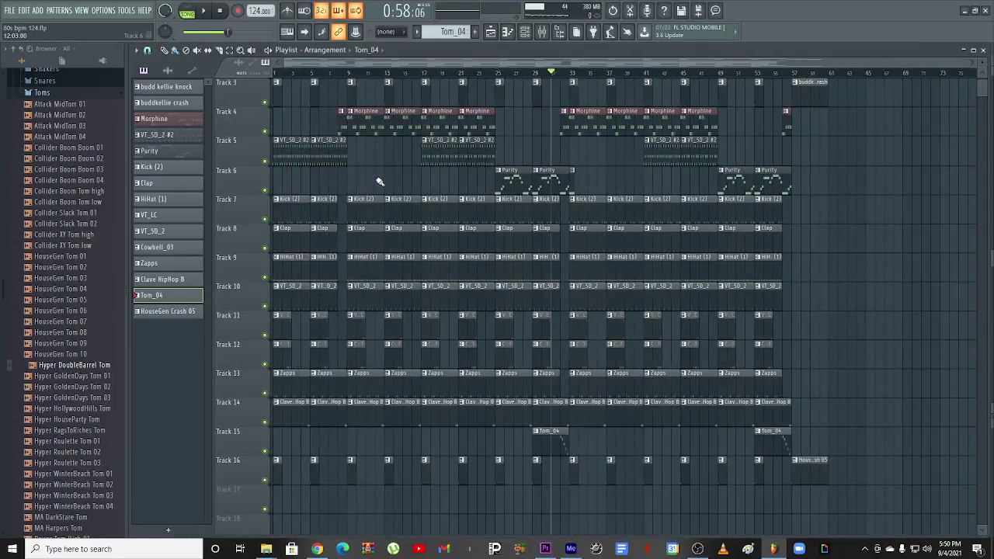